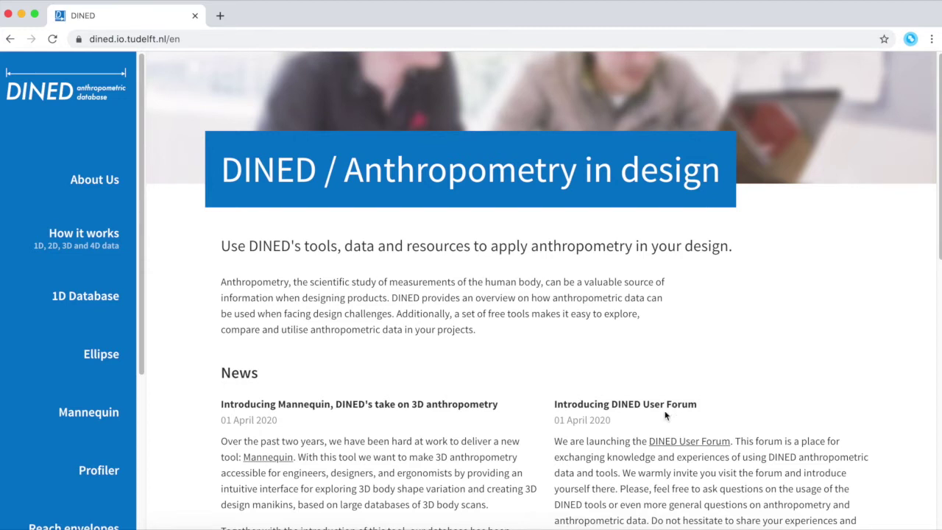
Open the 1D Database tool and show the description of the Dutch elderly, geron1998 population.
{"action": "left_click", "coordinate": [90, 302]}
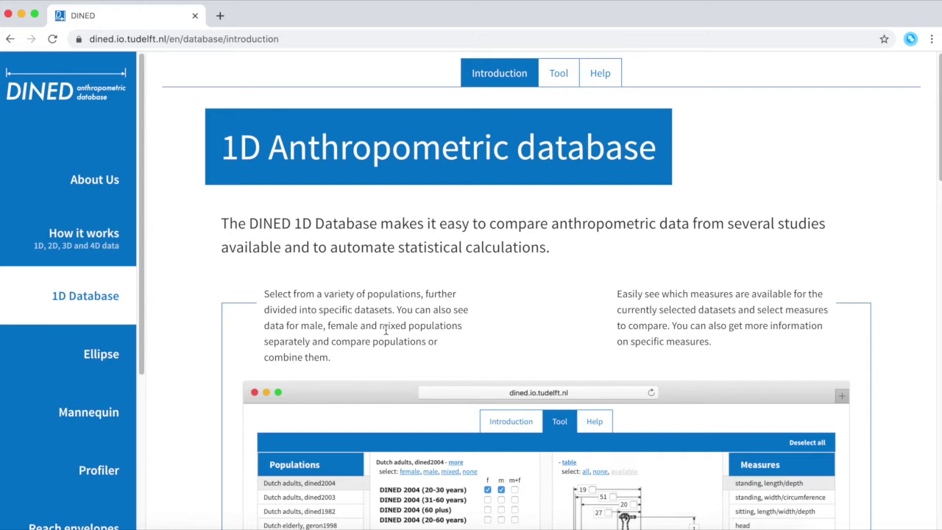
{"action": "left_click", "coordinate": [559, 73]}
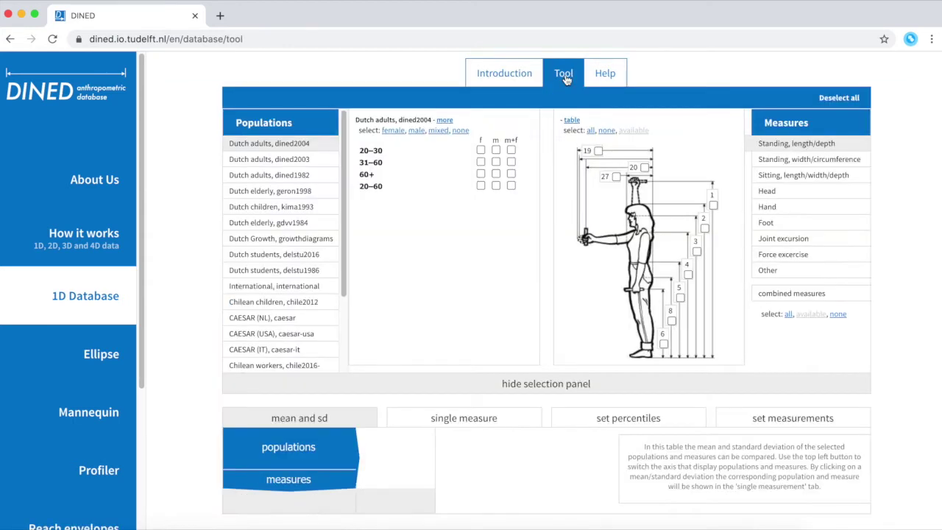
{"action": "left_click", "coordinate": [300, 192]}
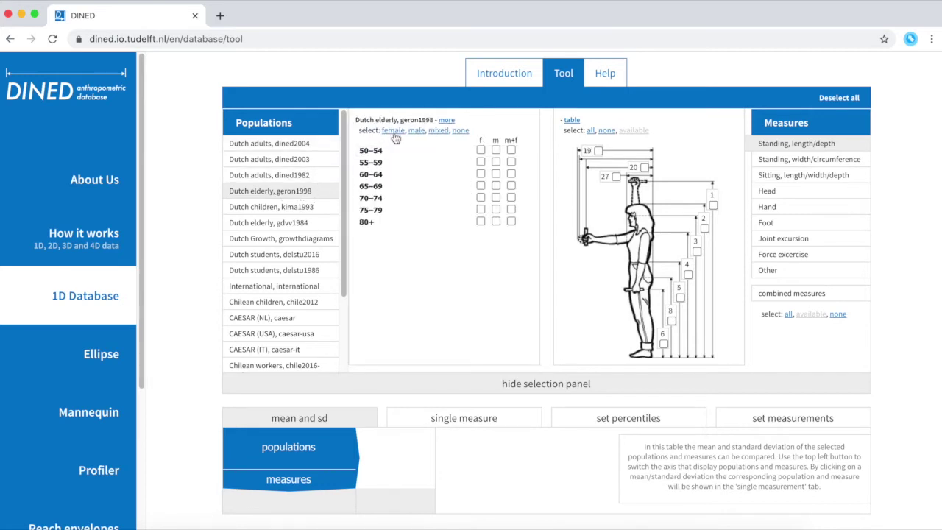
{"action": "left_click", "coordinate": [445, 121]}
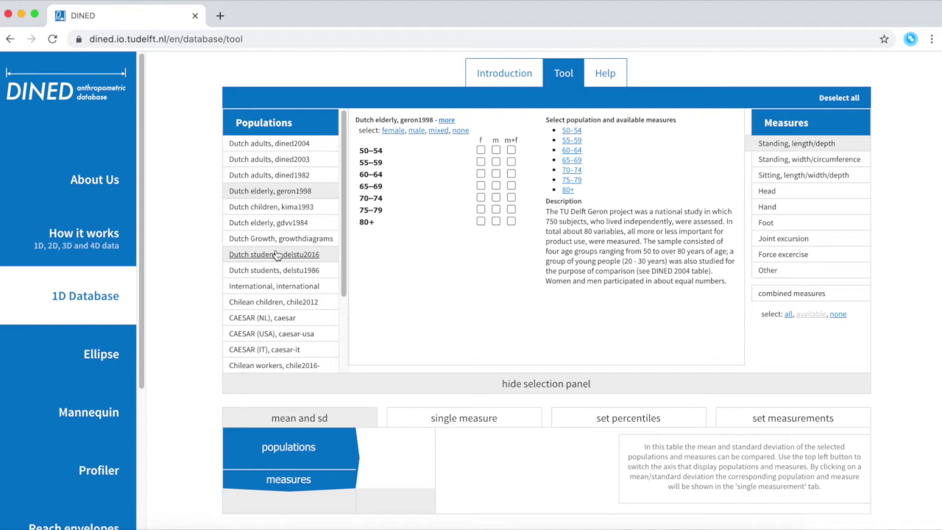
Select the mixed 0.5–7 group of Dutch children, goto2019 and the mixed age 2 group of Dutch children, kima1993.
{"action": "left_click", "coordinate": [278, 255]}
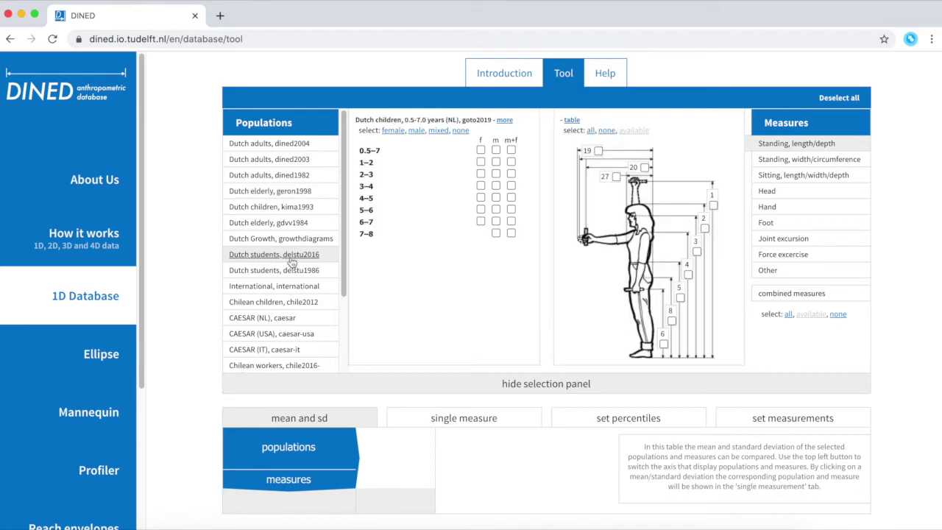
{"action": "left_click", "coordinate": [293, 212]}
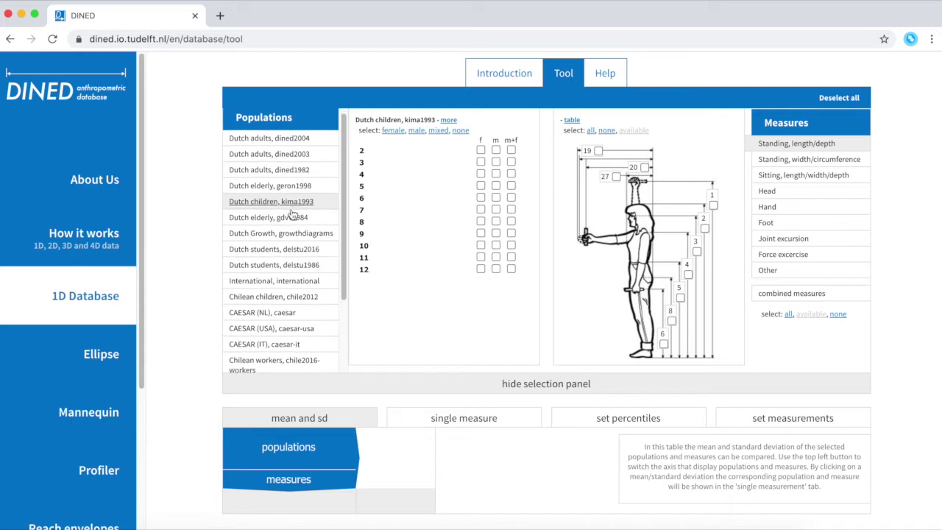
{"action": "scroll", "coordinate": [293, 212], "scroll_direction": "down", "scroll_amount": 1}
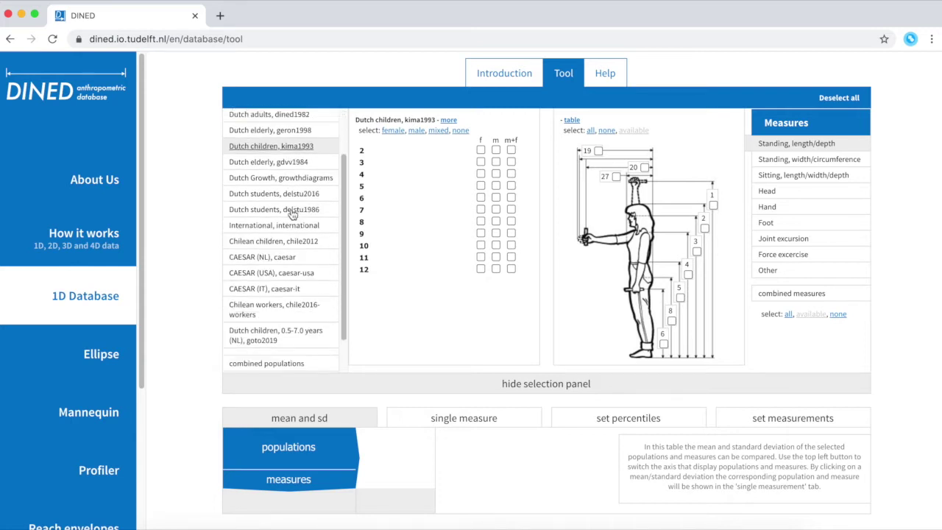
{"action": "left_click", "coordinate": [299, 338]}
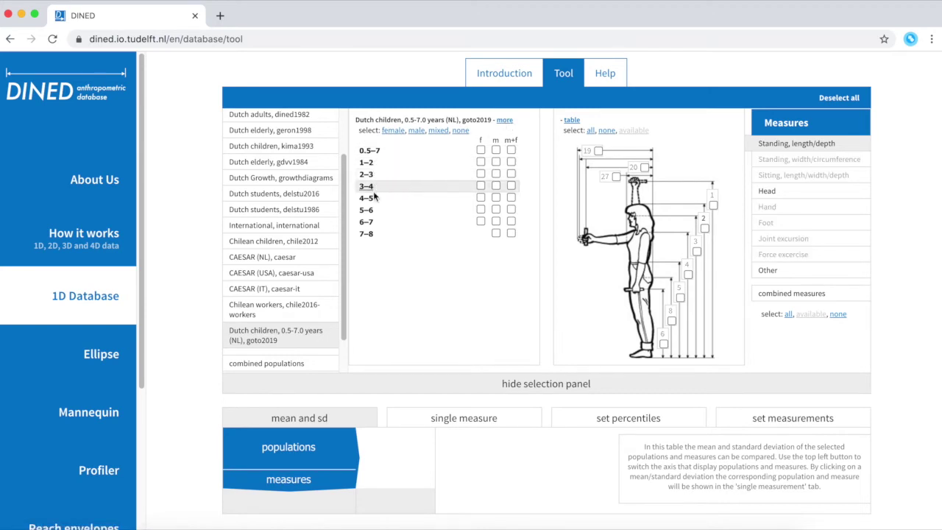
{"action": "left_click", "coordinate": [511, 150]}
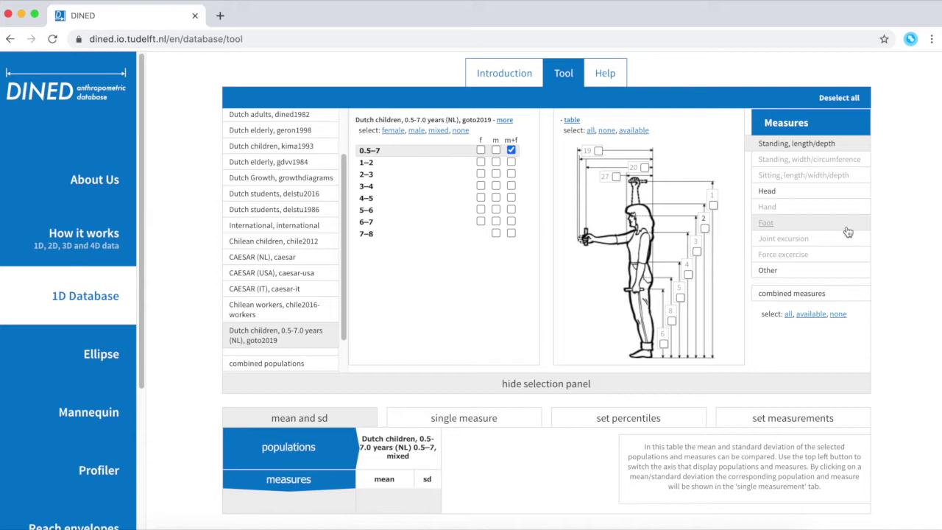
{"action": "left_click", "coordinate": [281, 148]}
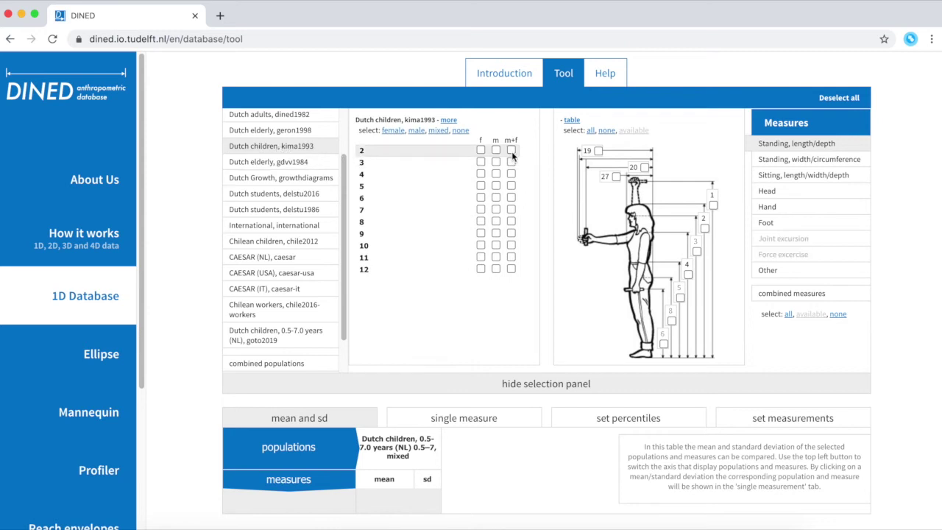
{"action": "left_click", "coordinate": [511, 150]}
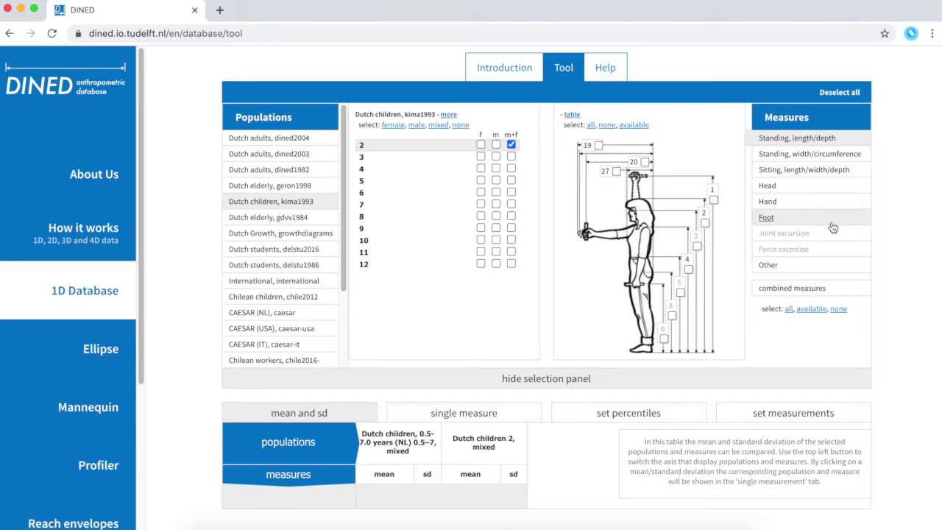
Look through the public list of additional anthropometric sources in the How it works section.
{"action": "left_click", "coordinate": [97, 245]}
{"action": "left_click", "coordinate": [304, 379]}
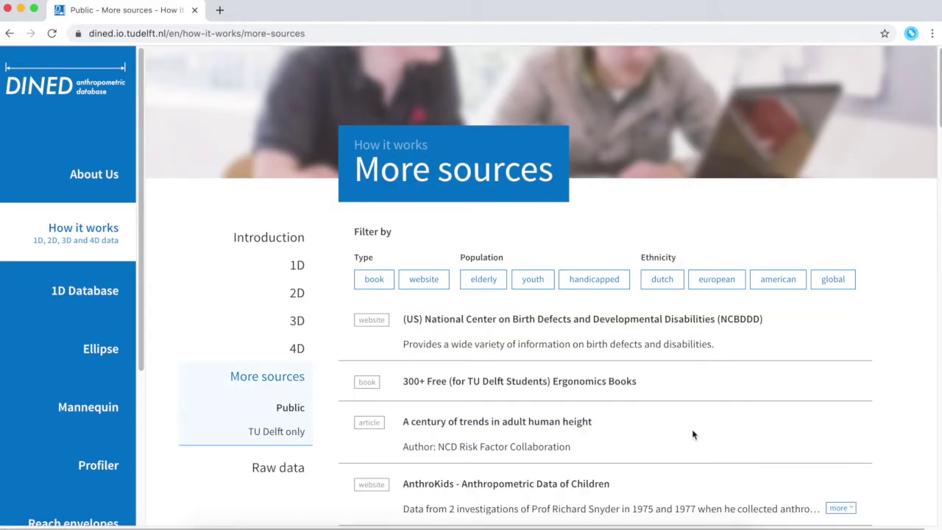
{"action": "scroll", "coordinate": [691, 434], "scroll_direction": "down", "scroll_amount": 10}
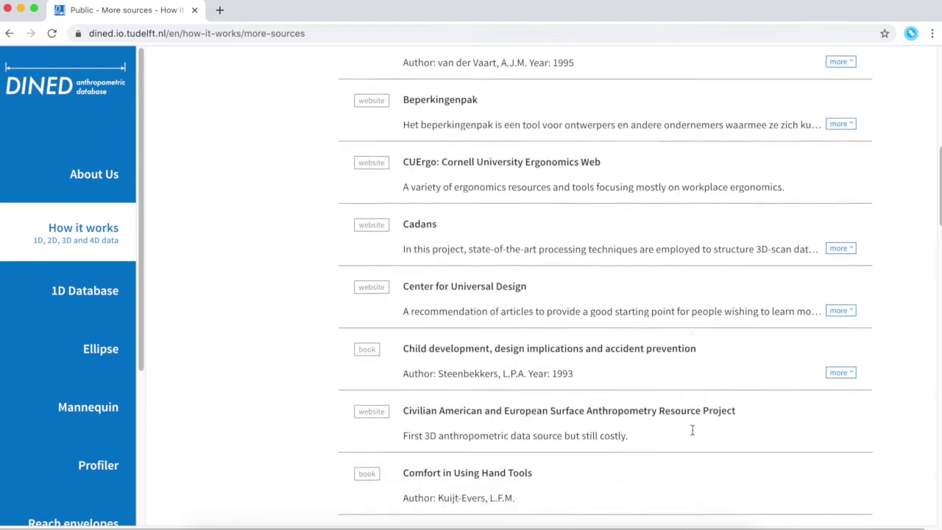
{"action": "scroll", "coordinate": [692, 429], "scroll_direction": "up", "scroll_amount": 5}
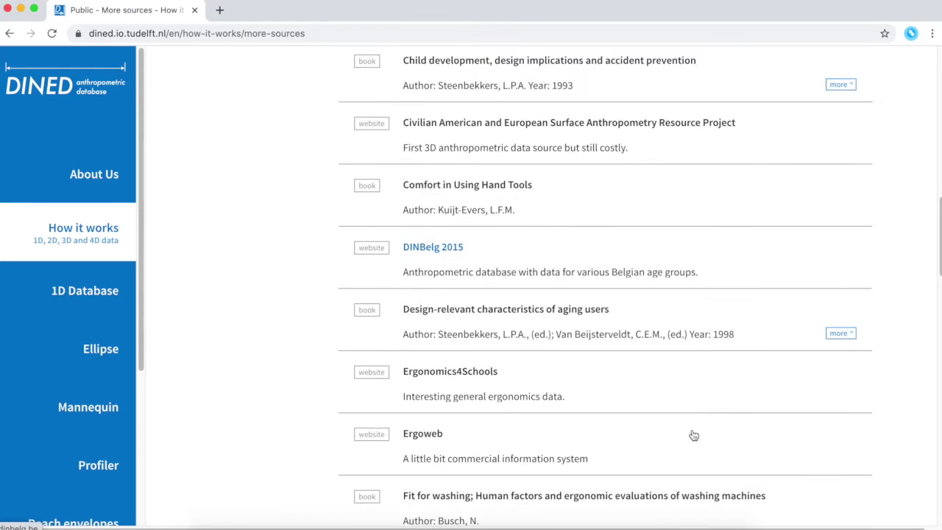
{"action": "scroll", "coordinate": [692, 430], "scroll_direction": "up", "scroll_amount": 8}
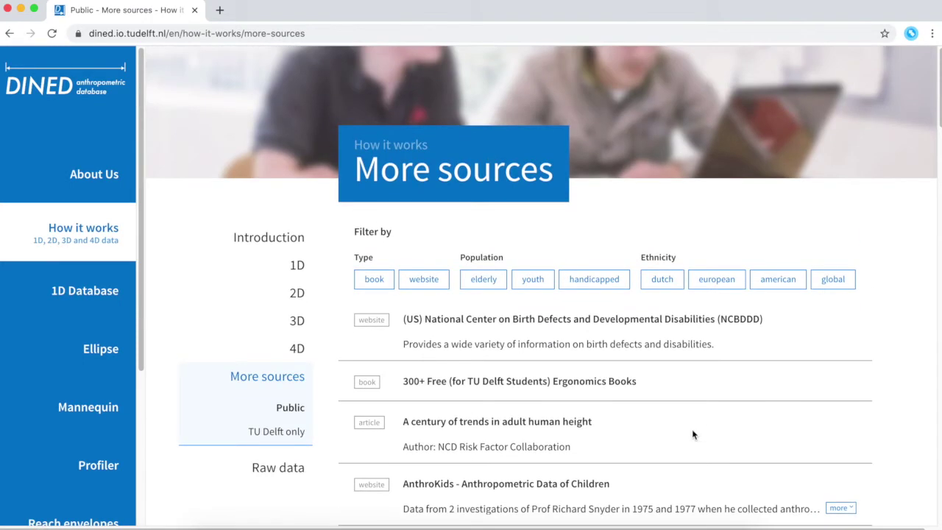
{"action": "scroll", "coordinate": [613, 421], "scroll_direction": "down", "scroll_amount": 3}
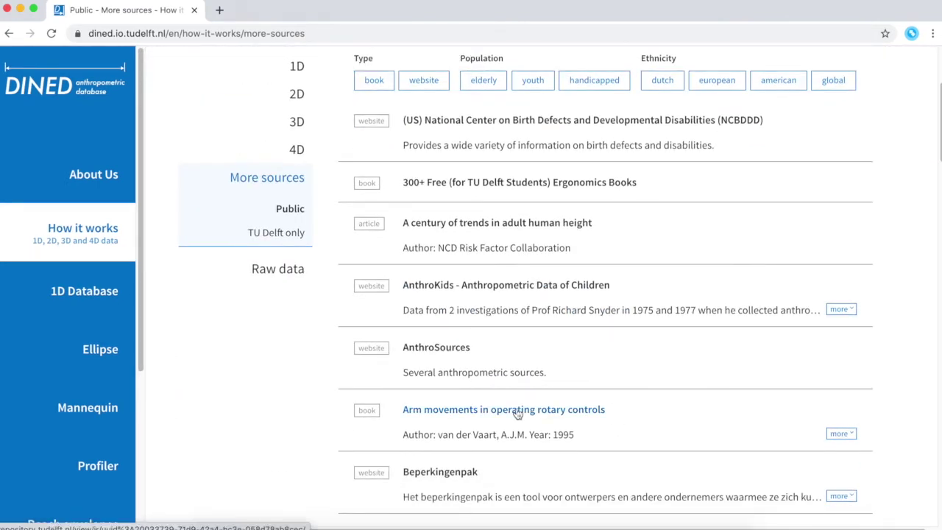
{"action": "scroll", "coordinate": [517, 413], "scroll_direction": "down", "scroll_amount": 13}
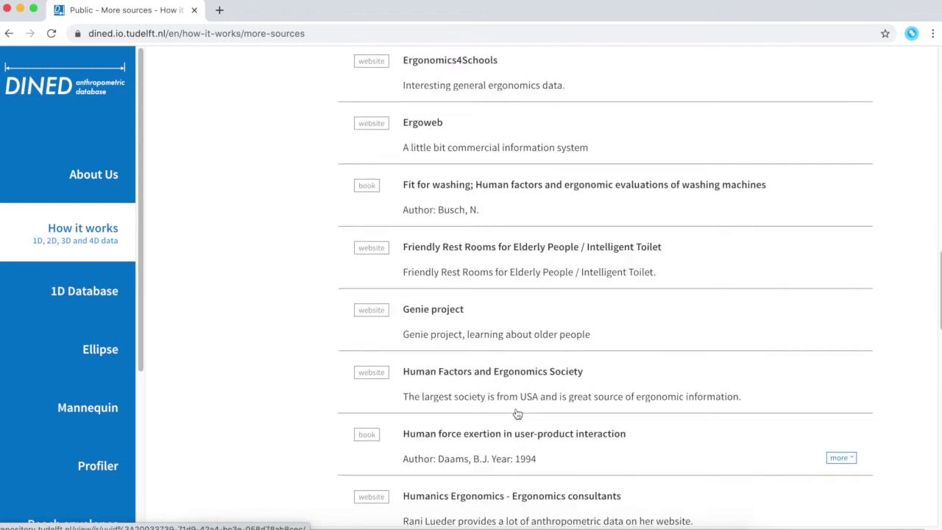
{"action": "scroll", "coordinate": [517, 414], "scroll_direction": "down", "scroll_amount": 6}
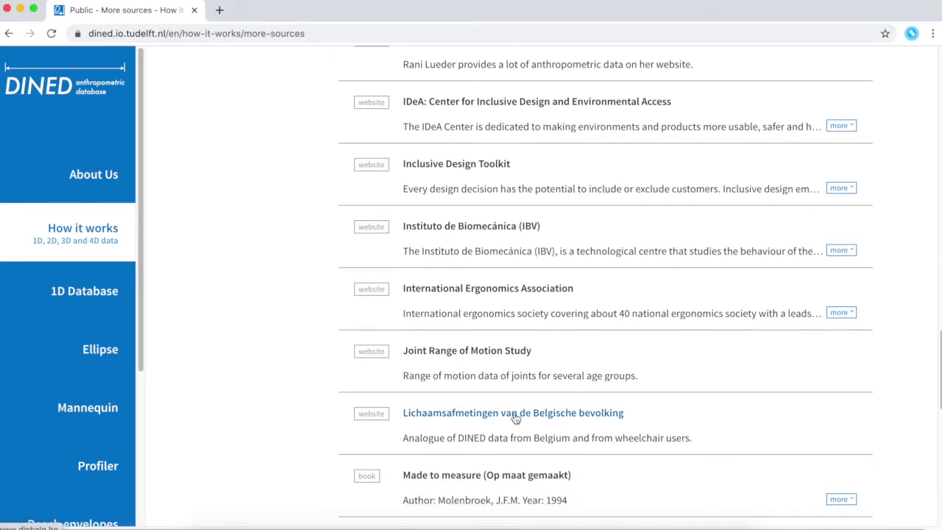
Check the 18–65 year body dimensions table on the Belgian population source's website, then close that site.
{"action": "left_click", "coordinate": [516, 416]}
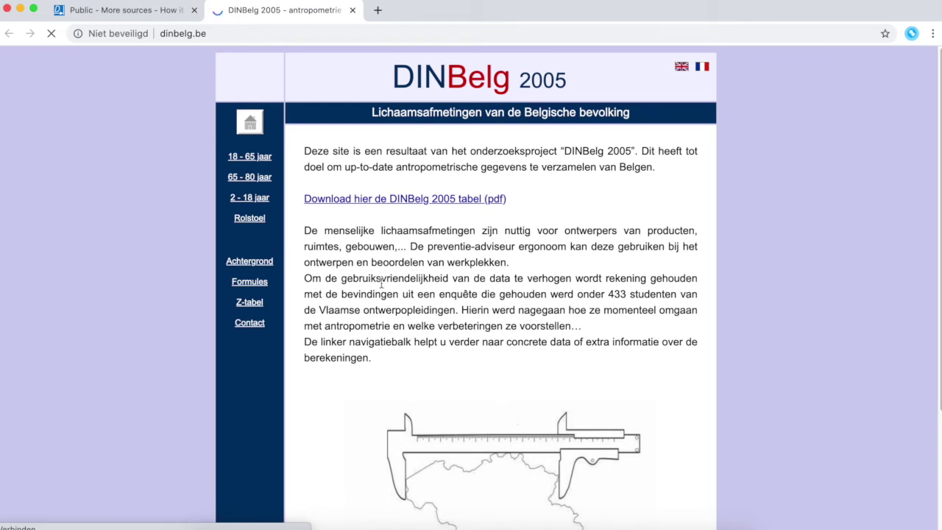
{"action": "left_click", "coordinate": [248, 156]}
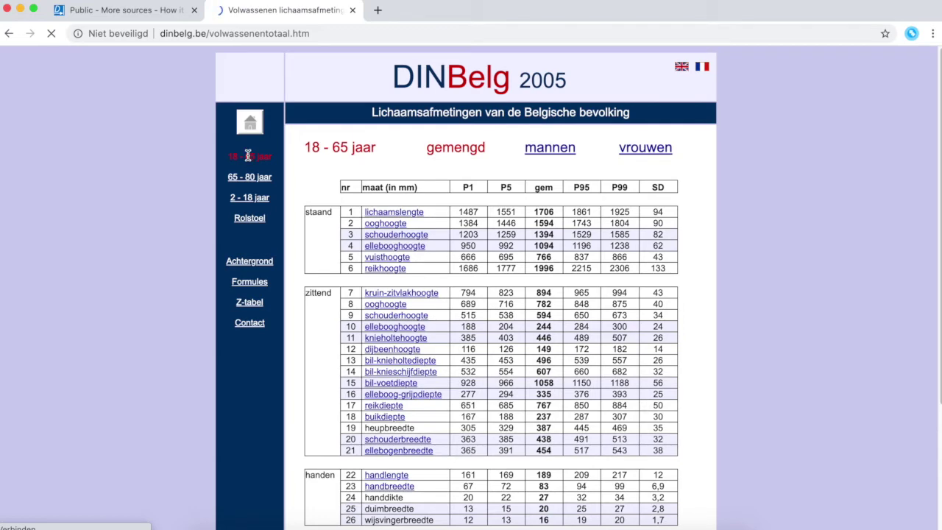
{"action": "left_click", "coordinate": [354, 9]}
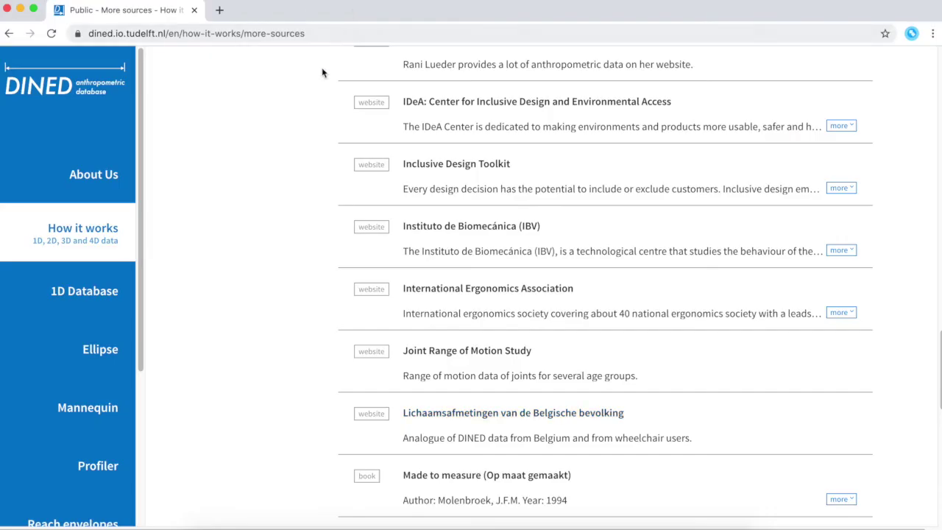
Return to the 1D Database tool, add the foot length measure for the selected populations and read its definition.
{"action": "left_click", "coordinate": [126, 298]}
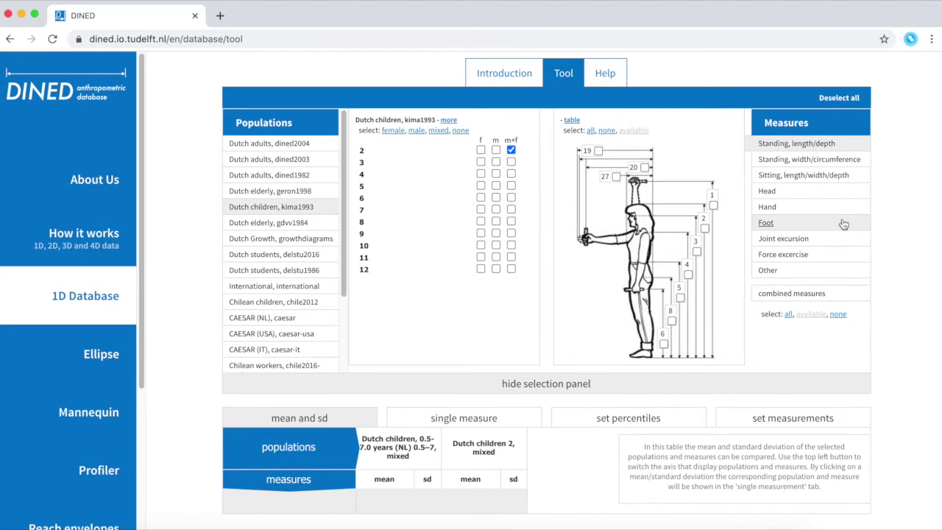
{"action": "mouse_move", "coordinate": [433, 439]}
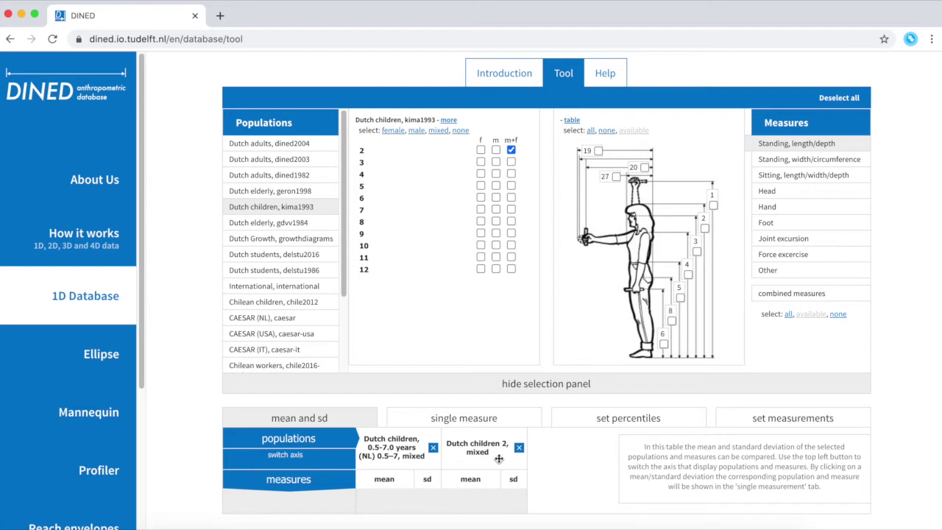
{"action": "left_click", "coordinate": [794, 223]}
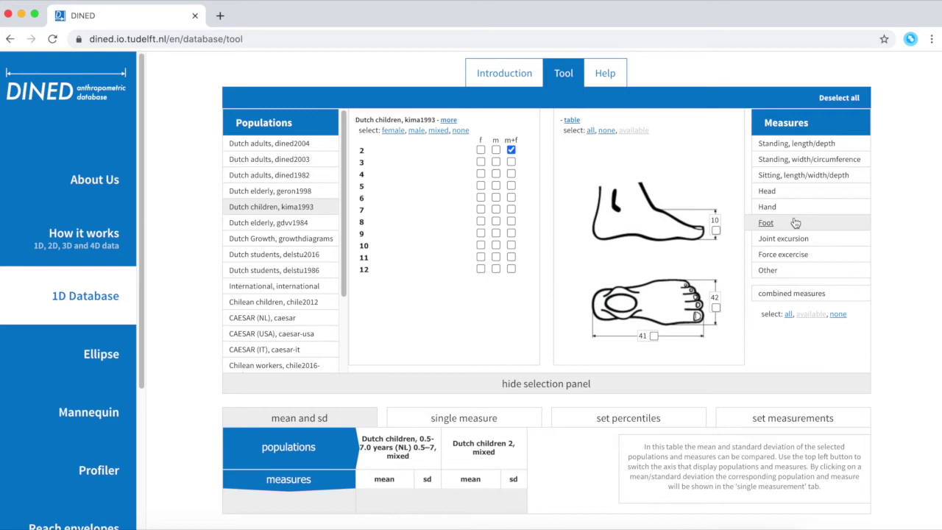
{"action": "left_click", "coordinate": [654, 337]}
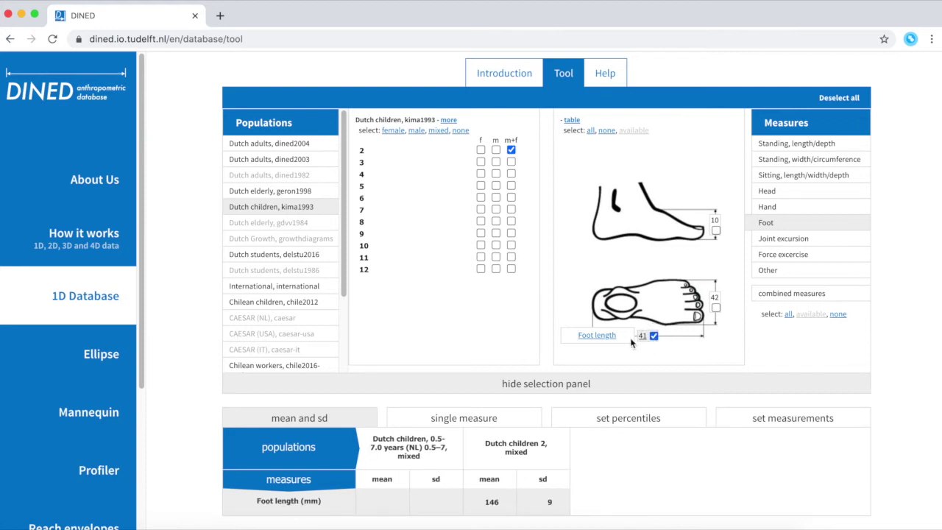
{"action": "left_click", "coordinate": [604, 337]}
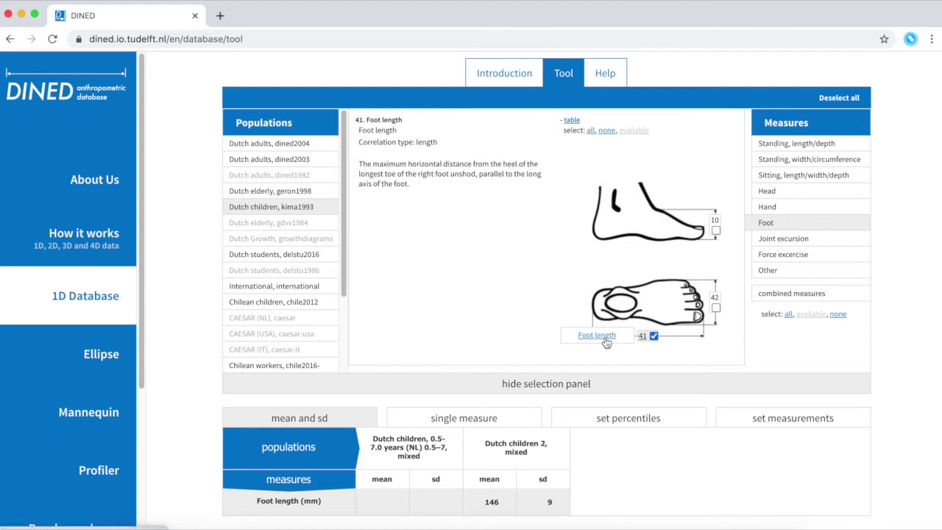
{"action": "left_click", "coordinate": [604, 338]}
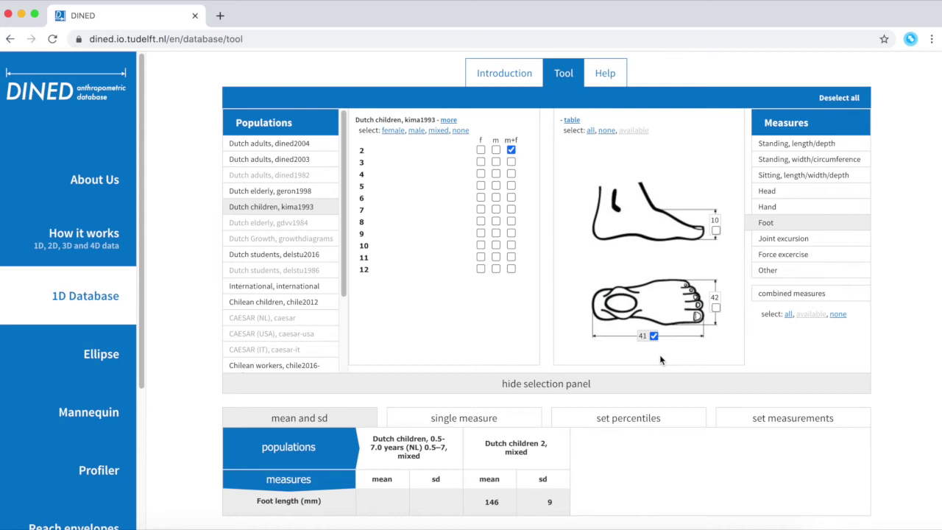
List the foot measures as a table and try adding foot circumference to the comparison.
{"action": "left_click", "coordinate": [572, 122]}
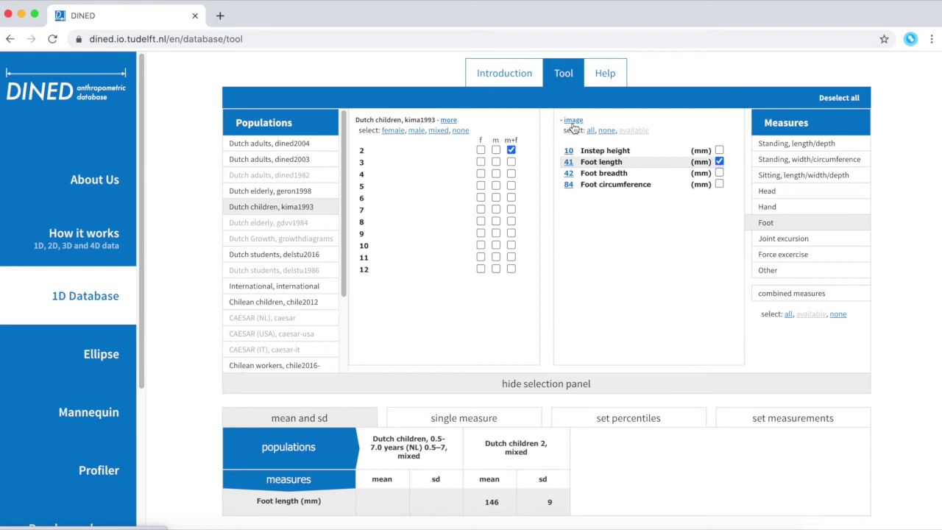
{"action": "left_click", "coordinate": [719, 184]}
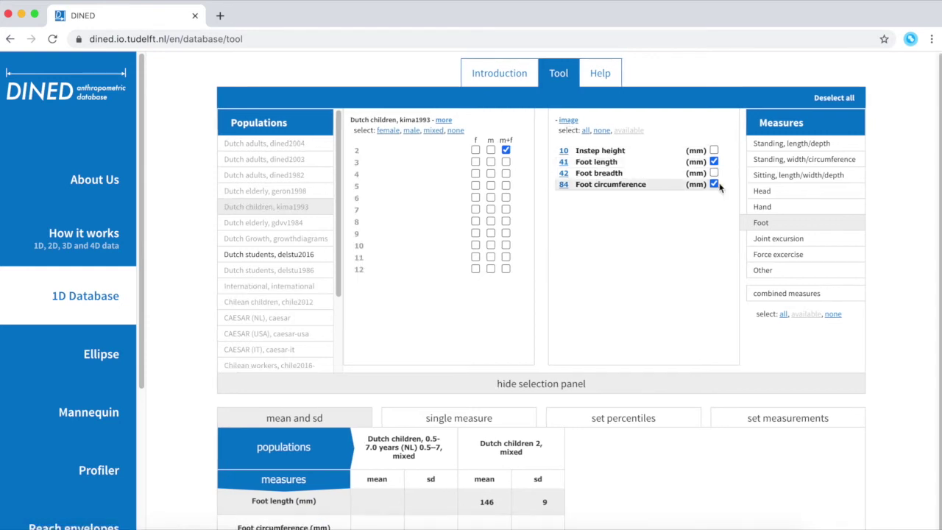
{"action": "left_click", "coordinate": [716, 185]}
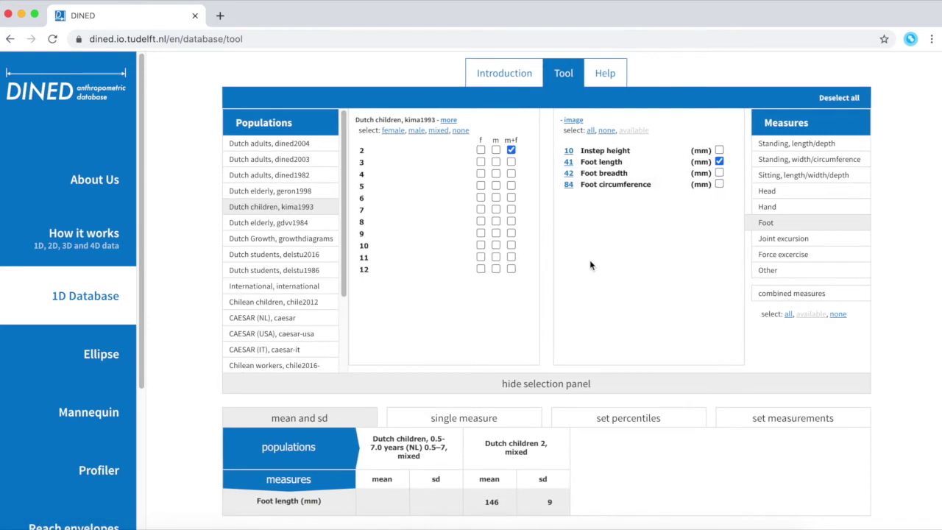
Add the mixed age 6 group of Dutch children, kima1993 and display the single measure distribution of foot length.
{"action": "mouse_move", "coordinate": [489, 446]}
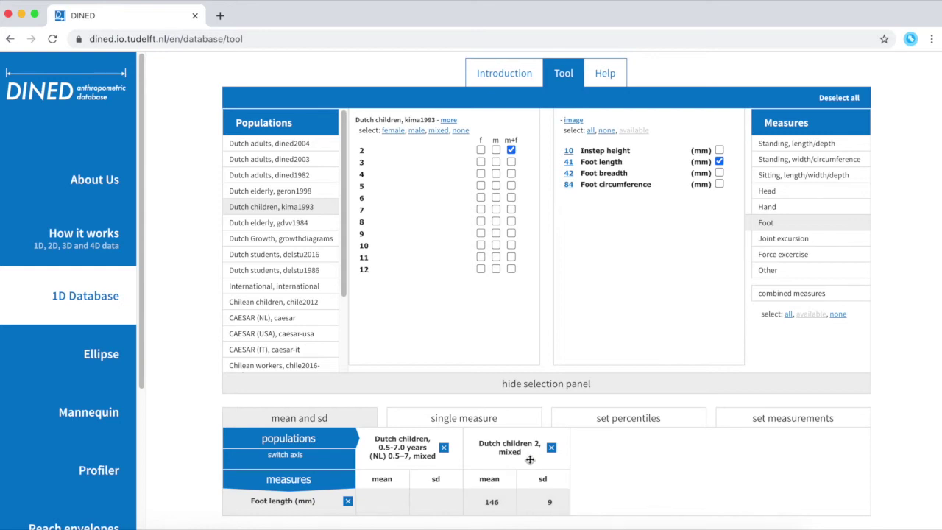
{"action": "left_click", "coordinate": [511, 197]}
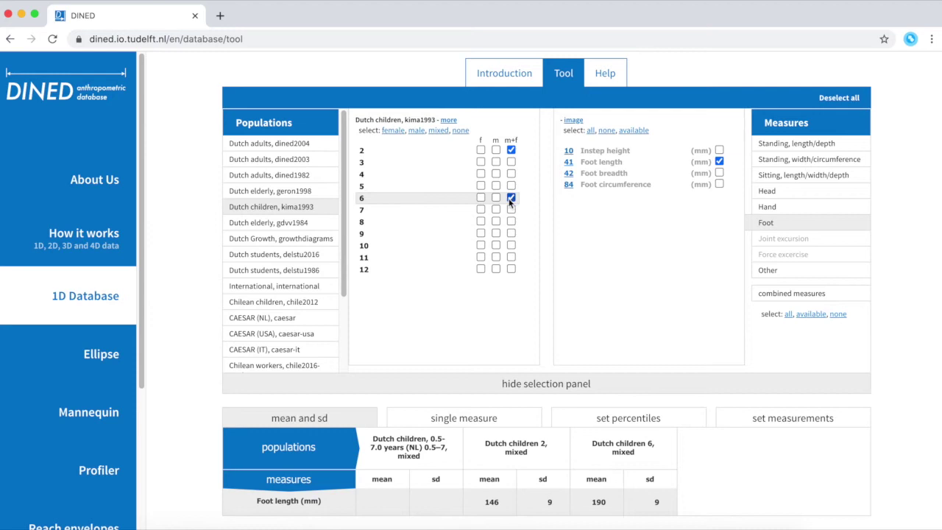
{"action": "left_click", "coordinate": [456, 418]}
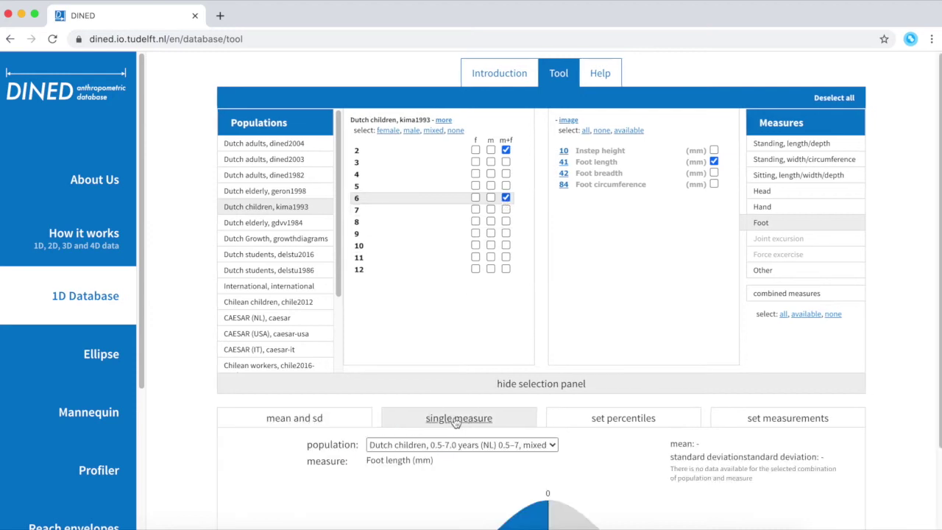
Set the percentile to 1 in the foot length distribution for Dutch children 6, mixed.
{"action": "scroll", "coordinate": [456, 423], "scroll_direction": "down", "scroll_amount": 3}
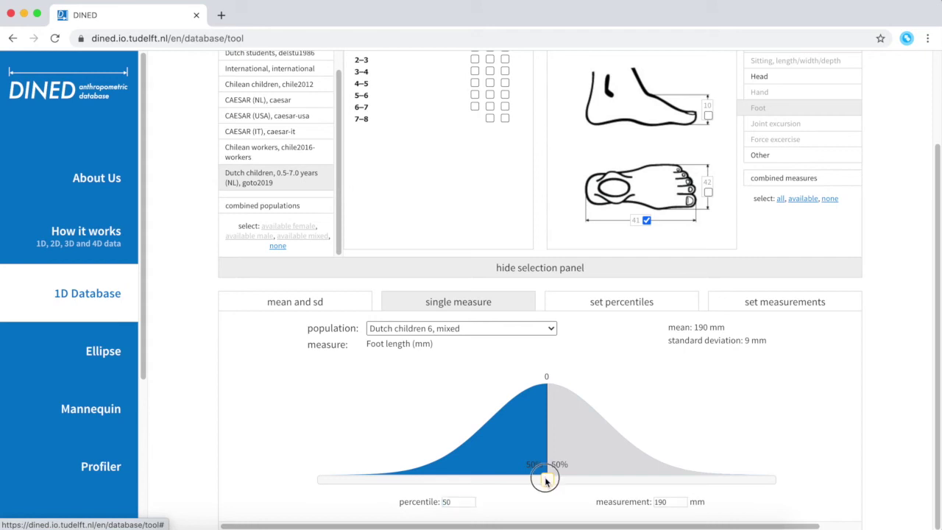
{"action": "left_click_drag", "start_coordinate": [545, 479], "coordinate": [405, 490]}
{"action": "type", "text": "1"}
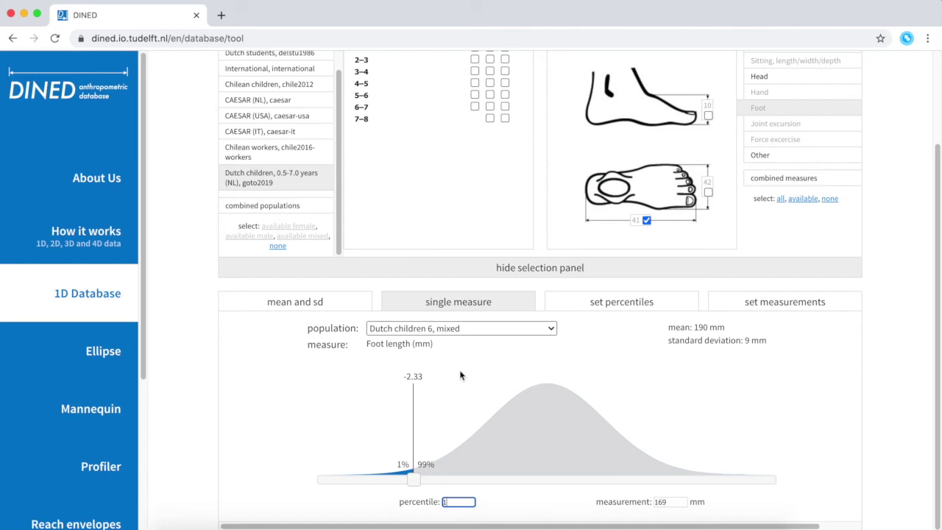
Show the foot length table by set percentiles and add percentiles 1, 5, 95 and 99 for Dutch children 2, mixed.
{"action": "left_click", "coordinate": [625, 302]}
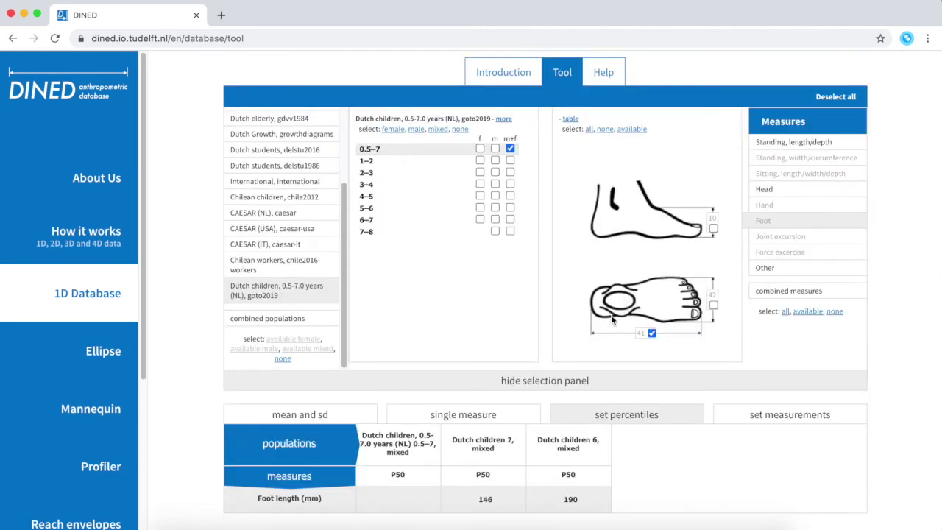
{"action": "left_click", "coordinate": [500, 475]}
{"action": "type", "text": "1"}
{"action": "left_click", "coordinate": [464, 396]}
{"action": "type", "text": "5"}
{"action": "left_click", "coordinate": [507, 397]}
{"action": "type", "text": "95"}
{"action": "left_click", "coordinate": [552, 397]}
{"action": "type", "text": "99"}
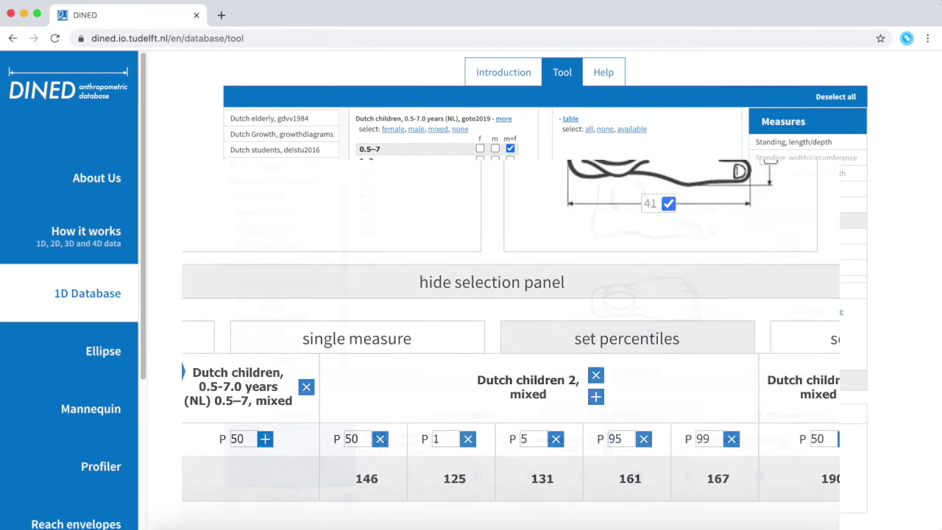
Compare the populations by set measurements and add a second foot length value of 350 mm.
{"action": "left_click", "coordinate": [815, 416]}
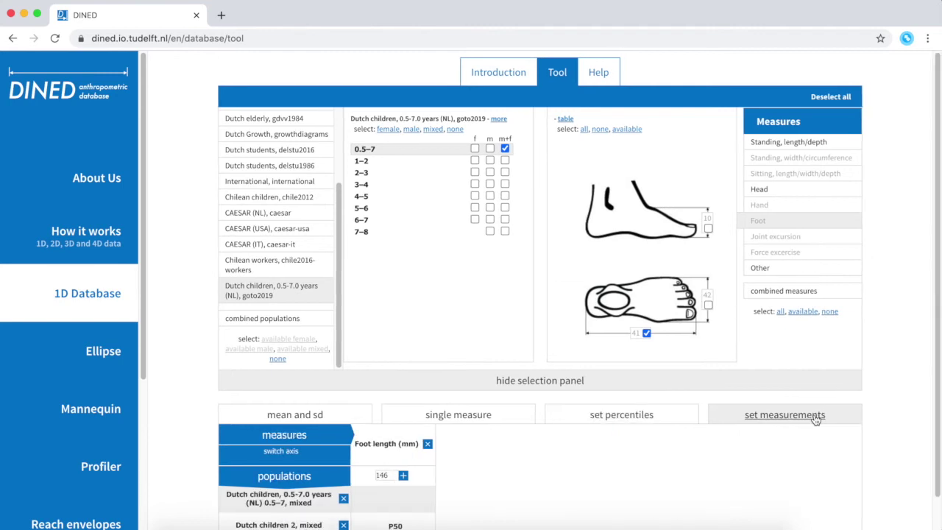
{"action": "scroll", "coordinate": [813, 418], "scroll_direction": "down", "scroll_amount": 1}
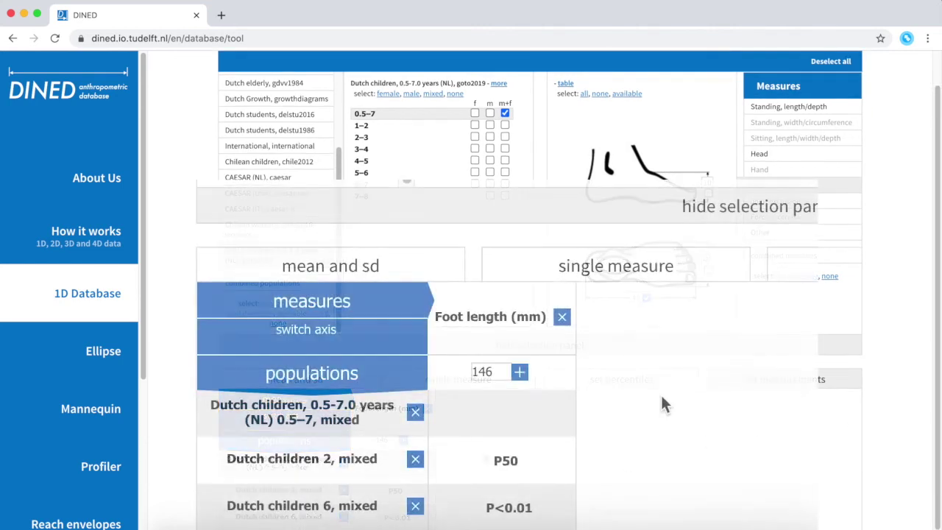
{"action": "left_click", "coordinate": [402, 440]}
{"action": "left_click", "coordinate": [581, 328]}
{"action": "type", "text": "350"}
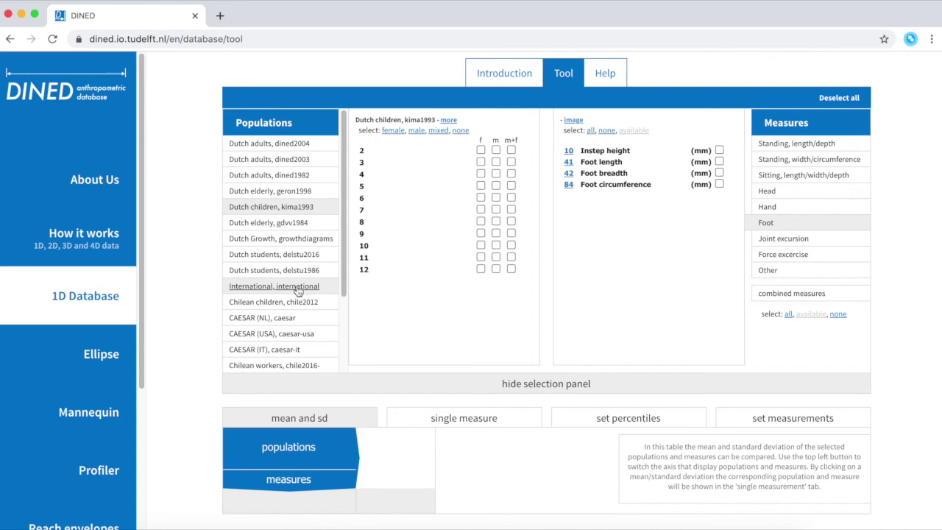
Create a new combined population and name it Combined.
{"action": "scroll", "coordinate": [295, 290], "scroll_direction": "down", "scroll_amount": 3}
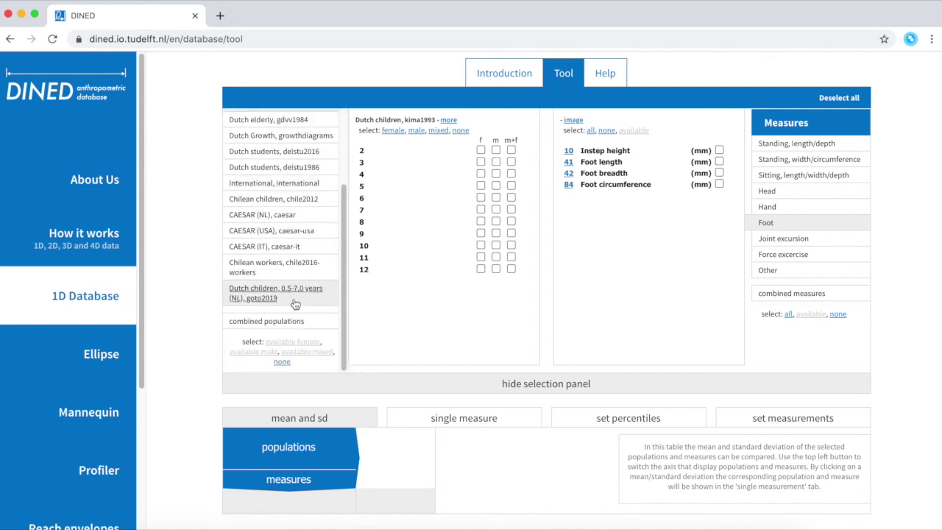
{"action": "left_click", "coordinate": [289, 324]}
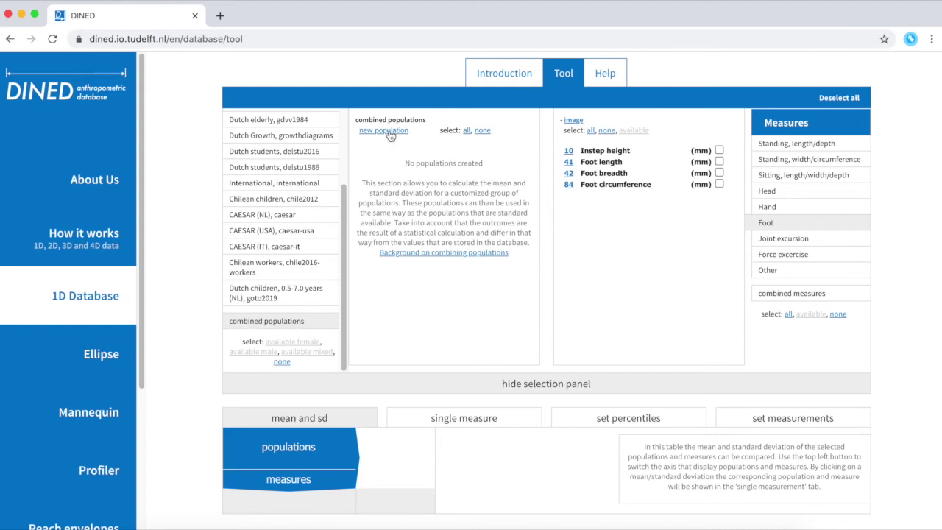
{"action": "left_click", "coordinate": [387, 131]}
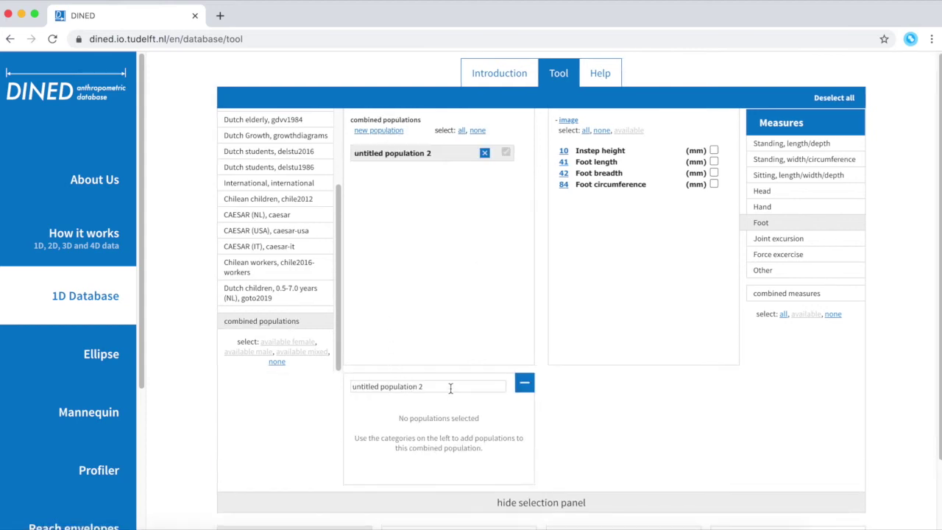
{"action": "left_click_drag", "start_coordinate": [448, 385], "coordinate": [328, 387]}
{"action": "type", "text": "Combined"}
{"action": "left_click", "coordinate": [445, 412]}
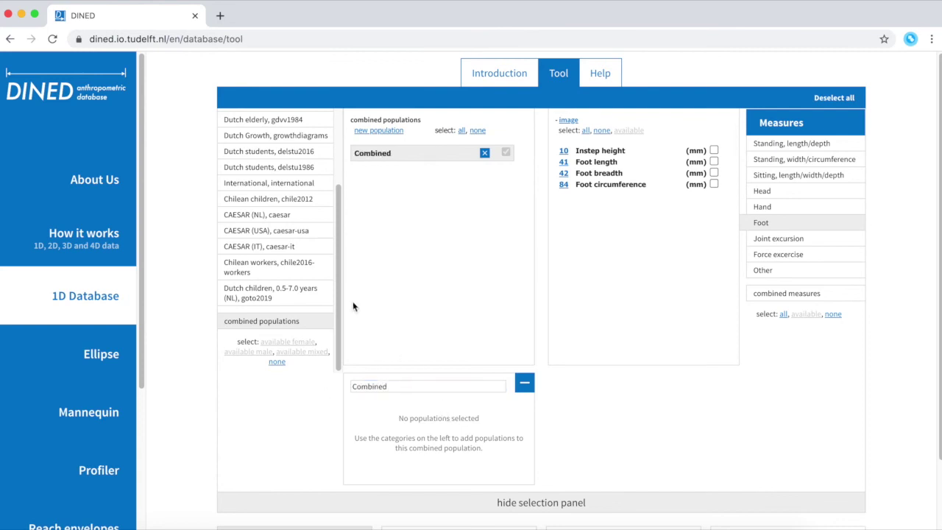
Add the mixed CAESAR (NL) 18–30 group and the mixed CAESAR (IT) 99 group to the combined population.
{"action": "left_click", "coordinate": [259, 214]}
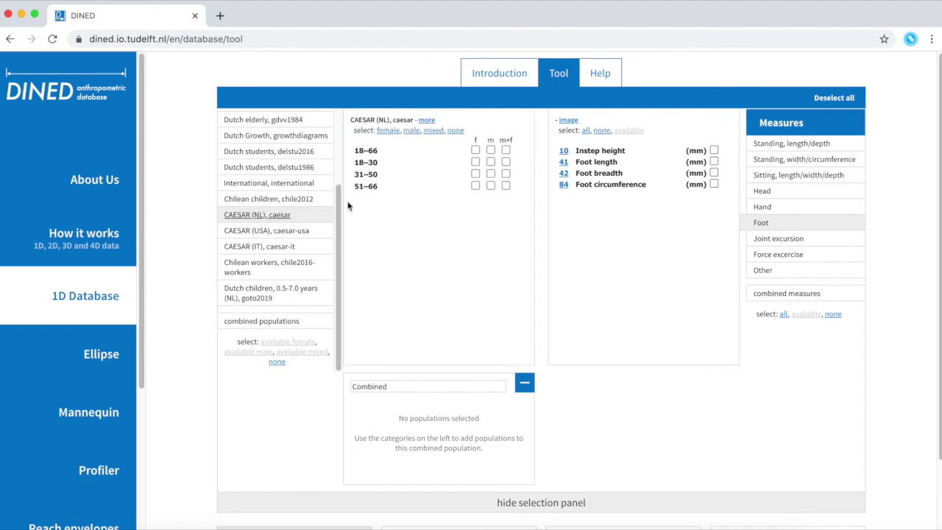
{"action": "left_click", "coordinate": [506, 162]}
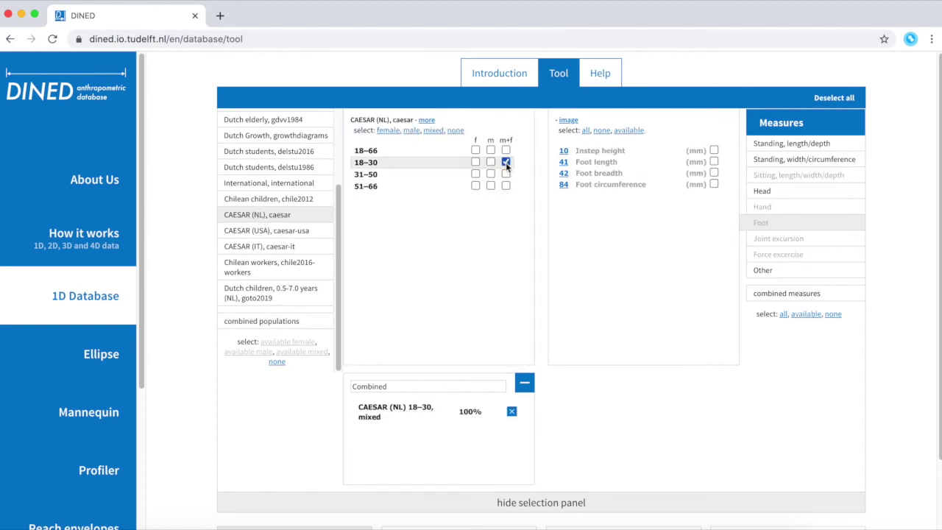
{"action": "left_click", "coordinate": [266, 247]}
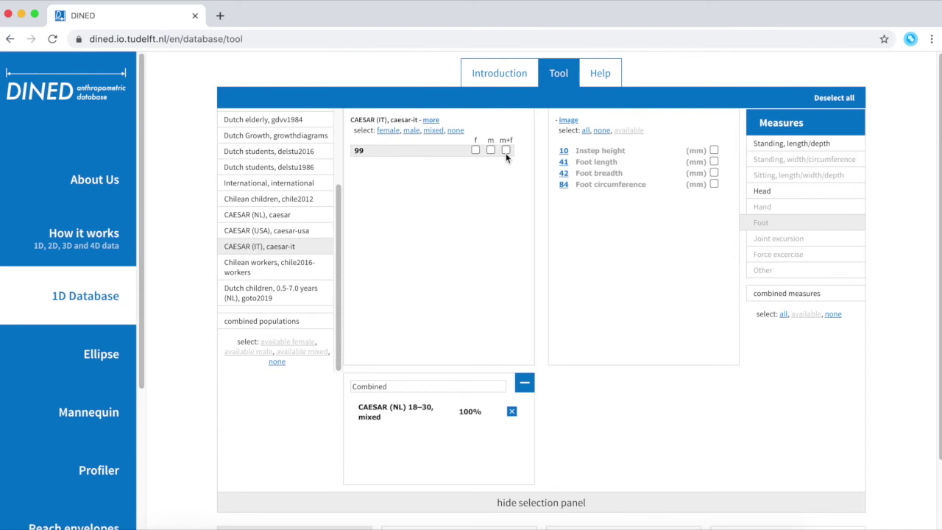
{"action": "left_click", "coordinate": [505, 151]}
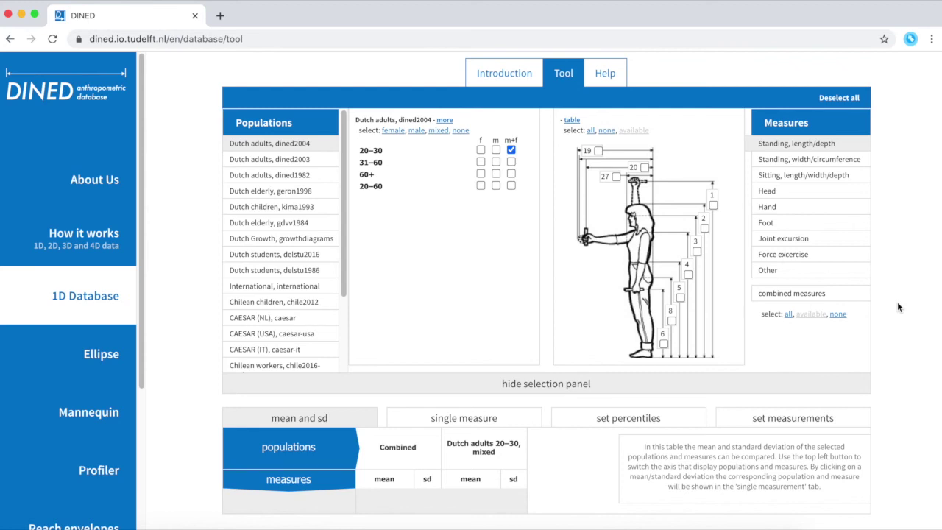
Look over the sitting length/width/depth measures and create a new combined measure named Sitting elbow height.
{"action": "left_click", "coordinate": [822, 178]}
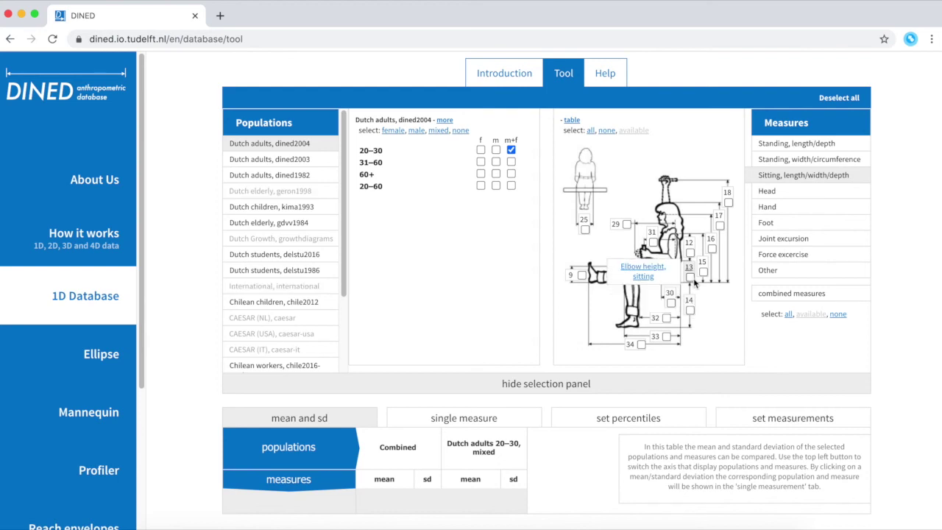
{"action": "left_click", "coordinate": [782, 297]}
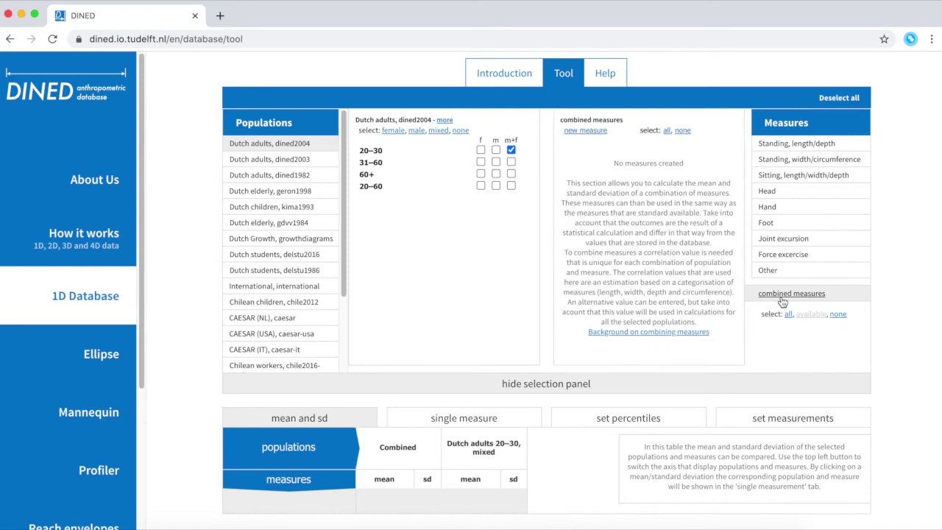
{"action": "left_click", "coordinate": [589, 132]}
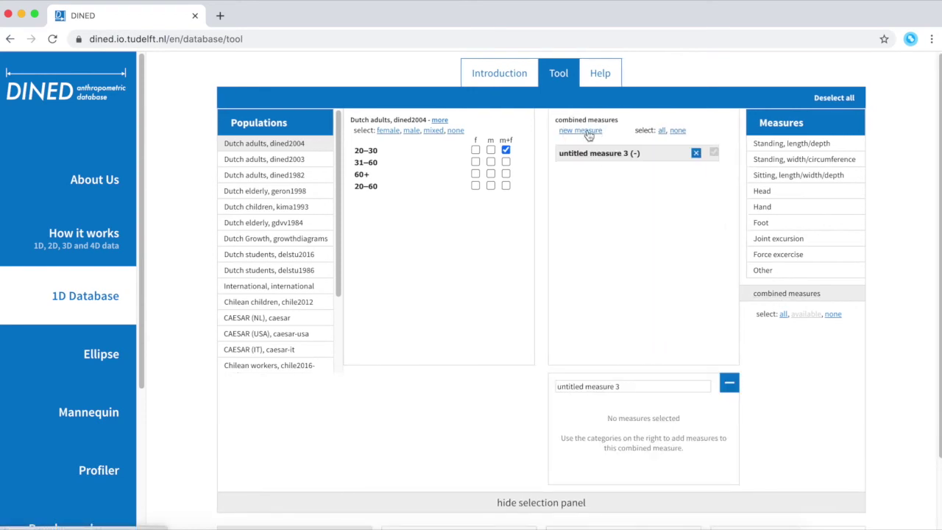
{"action": "left_click_drag", "start_coordinate": [670, 386], "coordinate": [548, 386]}
{"action": "type", "text": "Sitting elbow height"}
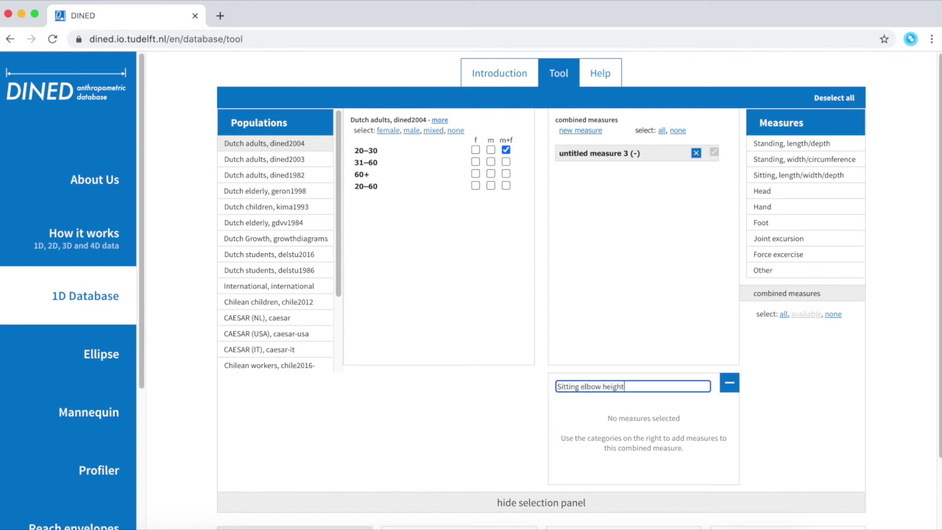
{"action": "left_click", "coordinate": [809, 386]}
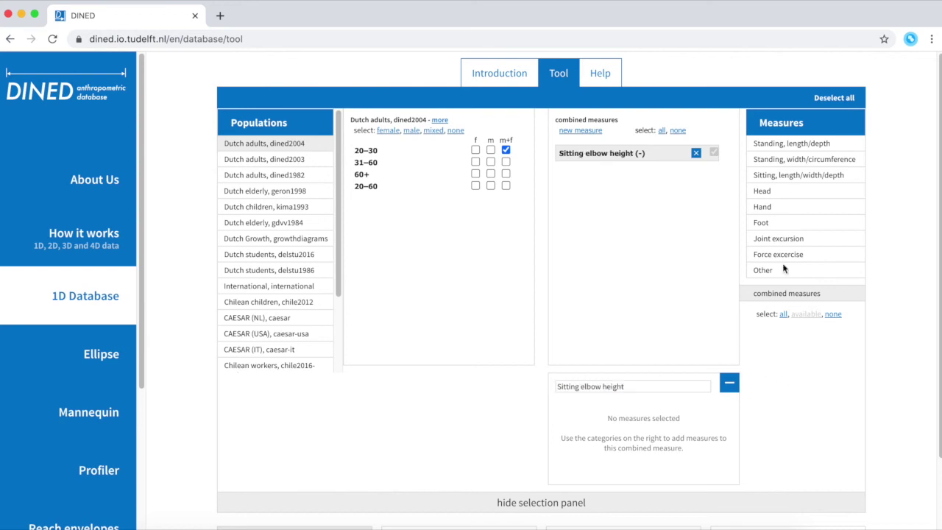
Add the sitting popliteal height and sitting elbow height to the Sitting elbow height combined measure.
{"action": "left_click", "coordinate": [770, 182]}
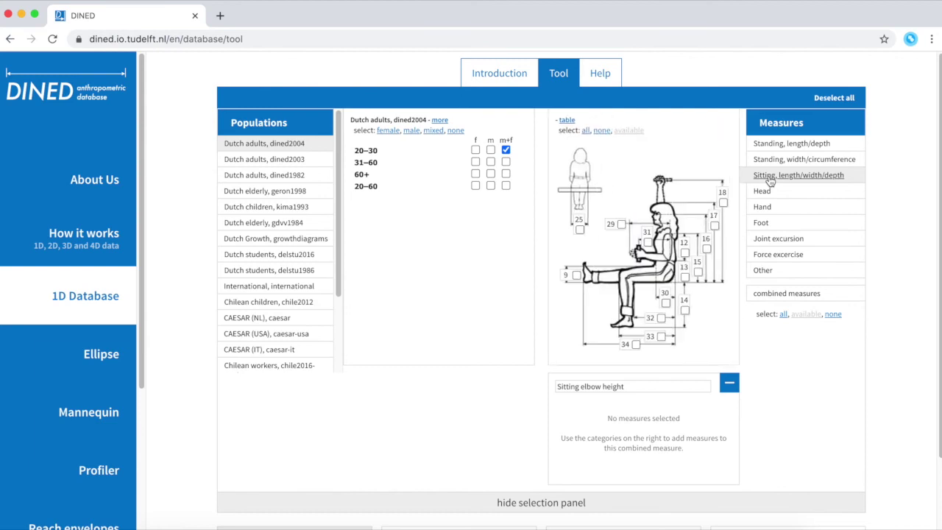
{"action": "left_click", "coordinate": [684, 310]}
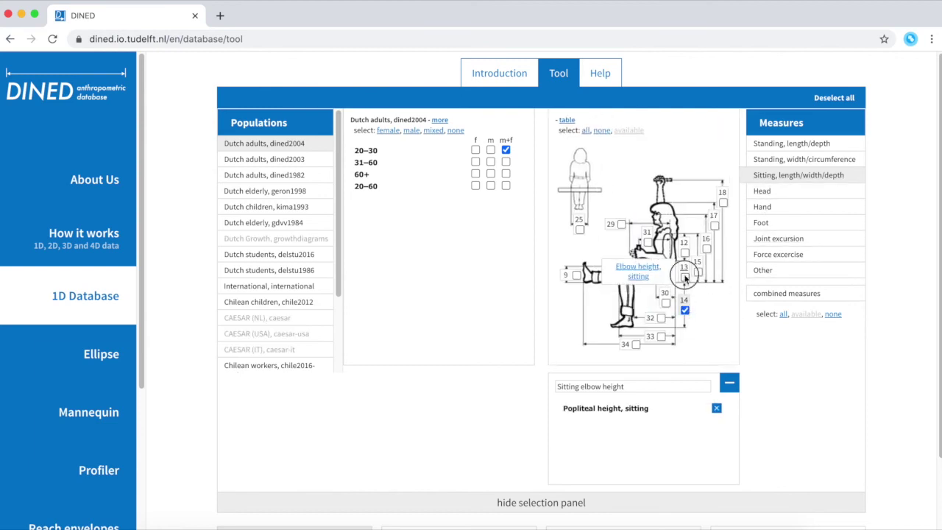
{"action": "left_click", "coordinate": [684, 277]}
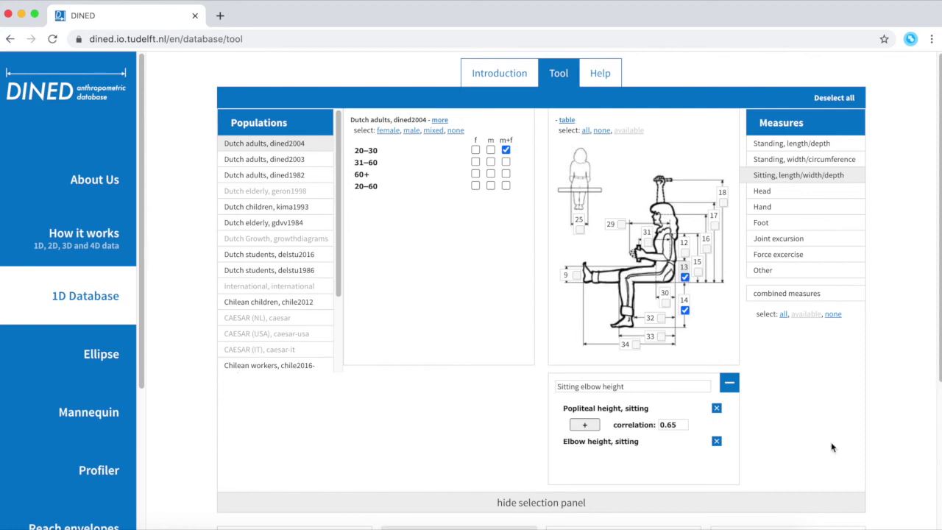
{"action": "scroll", "coordinate": [831, 442], "scroll_direction": "down", "scroll_amount": 3}
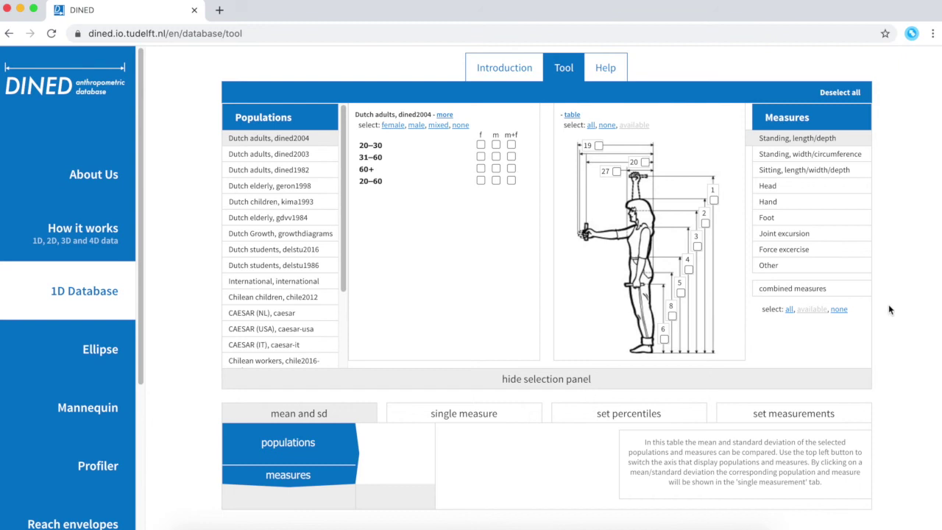
List the head measures as a table and select head circumference for the mixed 20–60 group of Dutch adults, dined2004.
{"action": "left_click", "coordinate": [785, 193]}
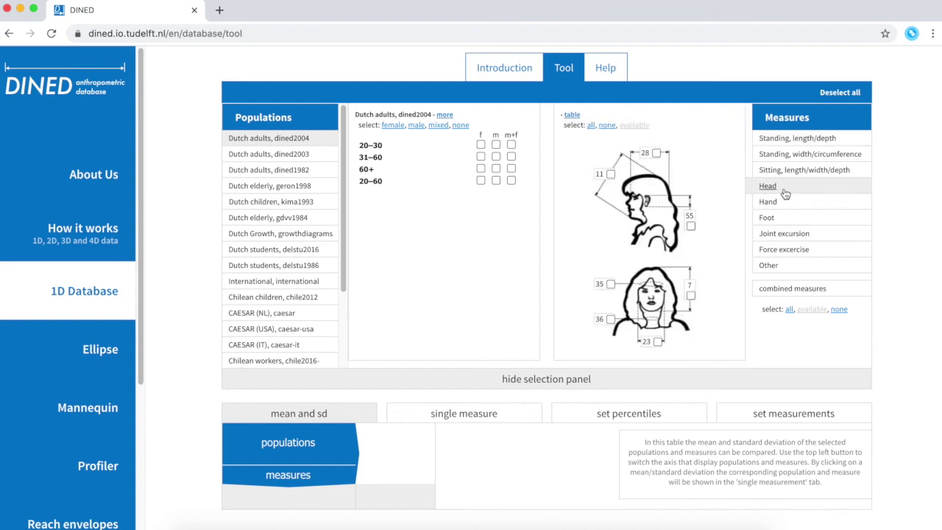
{"action": "left_click", "coordinate": [578, 117]}
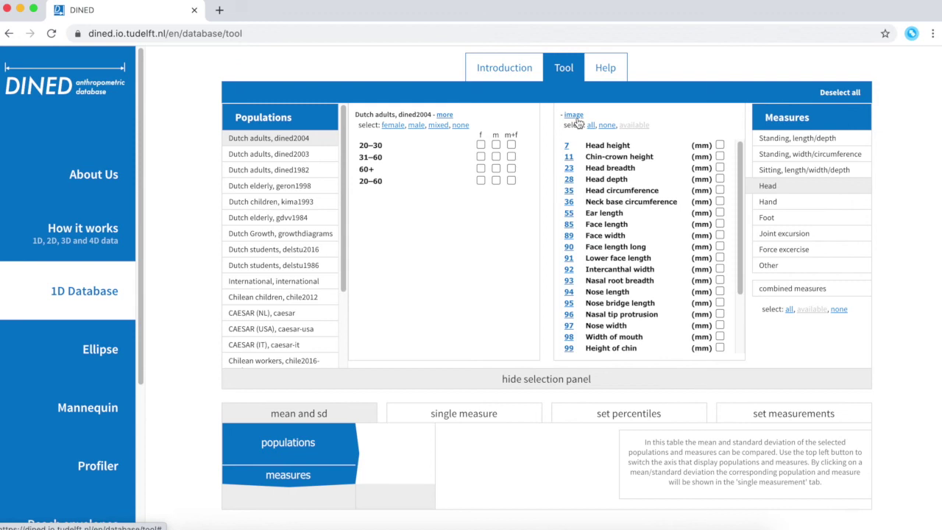
{"action": "left_click", "coordinate": [720, 190]}
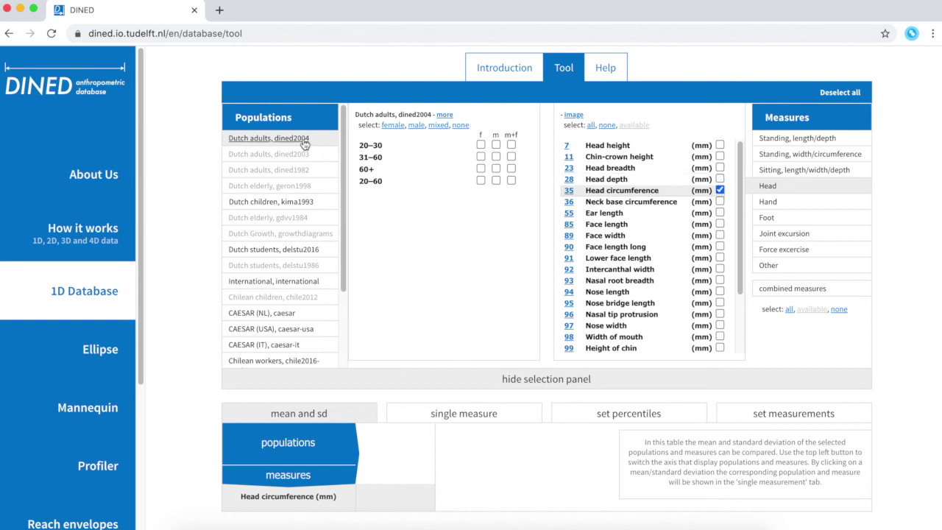
{"action": "left_click", "coordinate": [511, 181]}
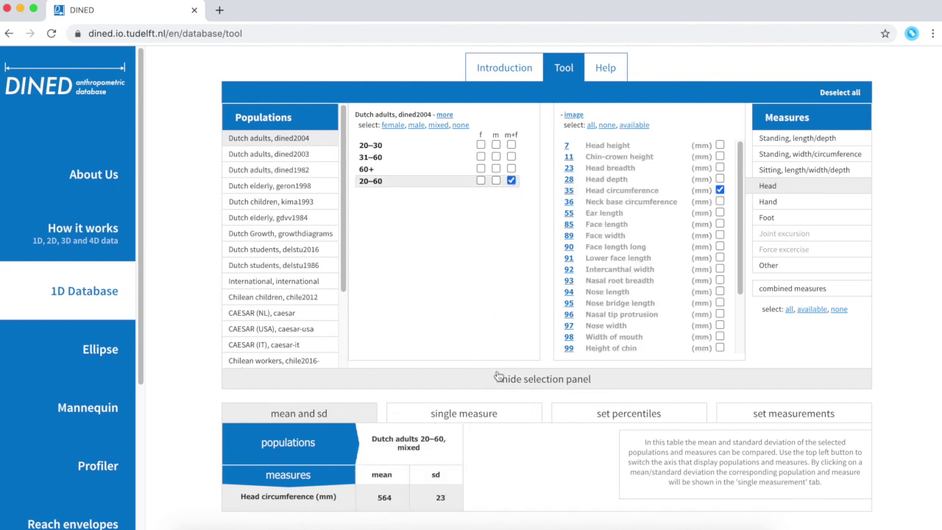
Display the single measure distribution of head circumference and move its marker to percentile 2.28, and on to 97.72.
{"action": "left_click", "coordinate": [463, 412]}
{"action": "scroll", "coordinate": [497, 412], "scroll_direction": "down", "scroll_amount": 3}
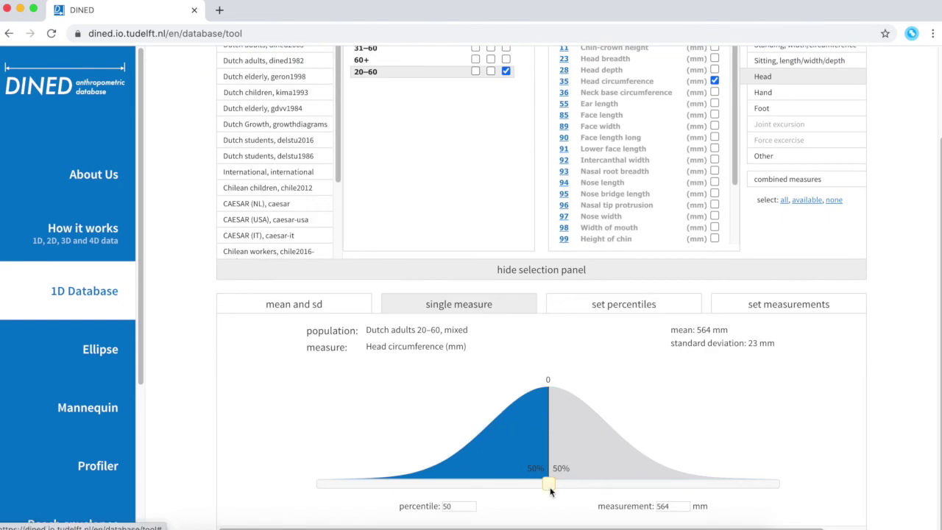
{"action": "mouse_move", "coordinate": [548, 483]}
{"action": "left_mouse_down"}
{"action": "mouse_move", "coordinate": [433, 474]}
{"action": "mouse_move", "coordinate": [432, 486]}
{"action": "left_mouse_up"}
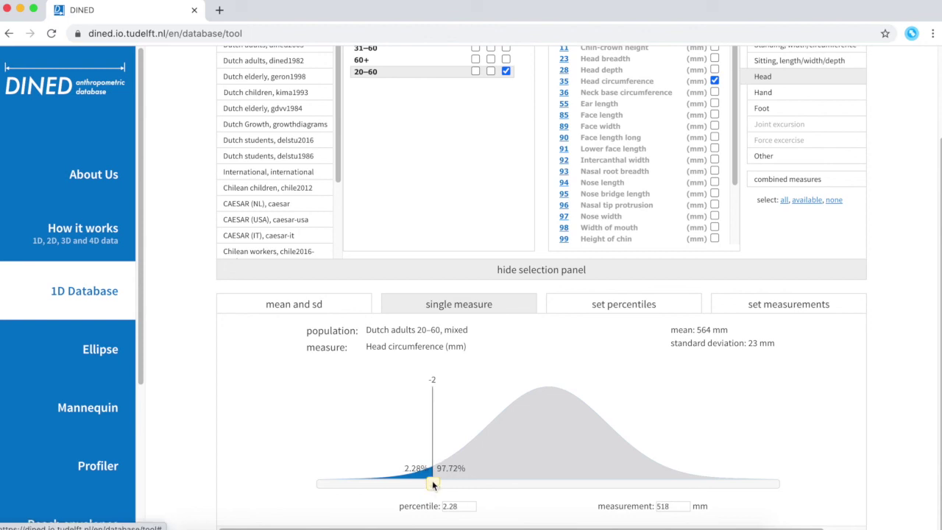
{"action": "left_click_drag", "start_coordinate": [432, 484], "coordinate": [663, 497]}
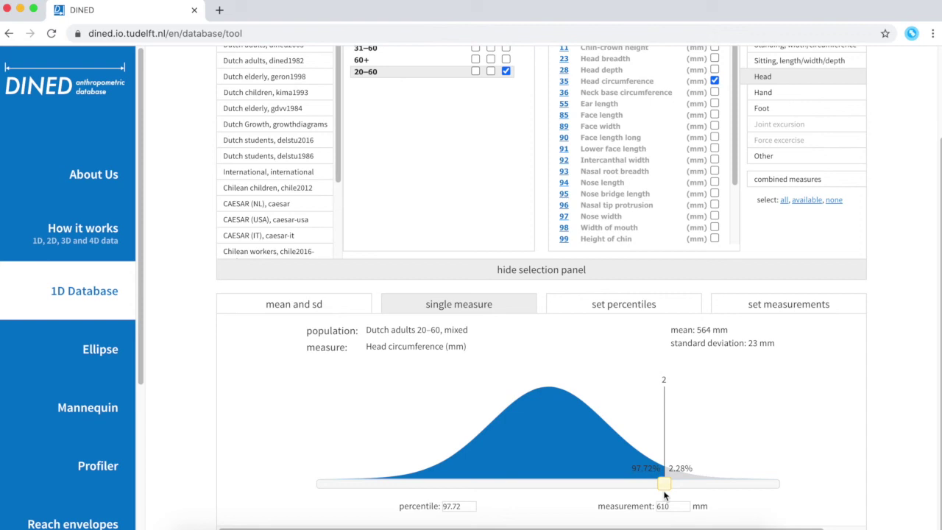
Show head circumference by set percentiles and add percentiles 5 and 95 for Dutch adults 20–60, mixed.
{"action": "left_click", "coordinate": [643, 313]}
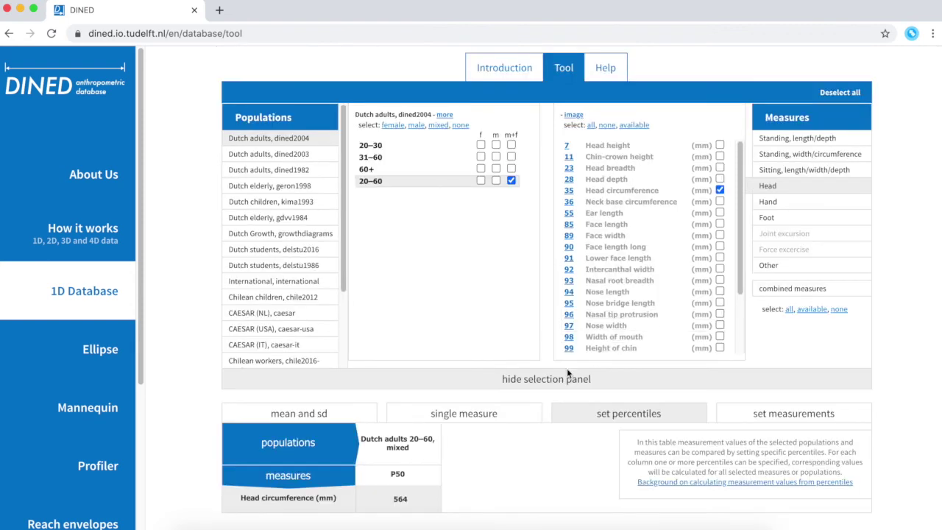
{"action": "mouse_move", "coordinate": [409, 453]}
{"action": "left_click", "coordinate": [407, 474]}
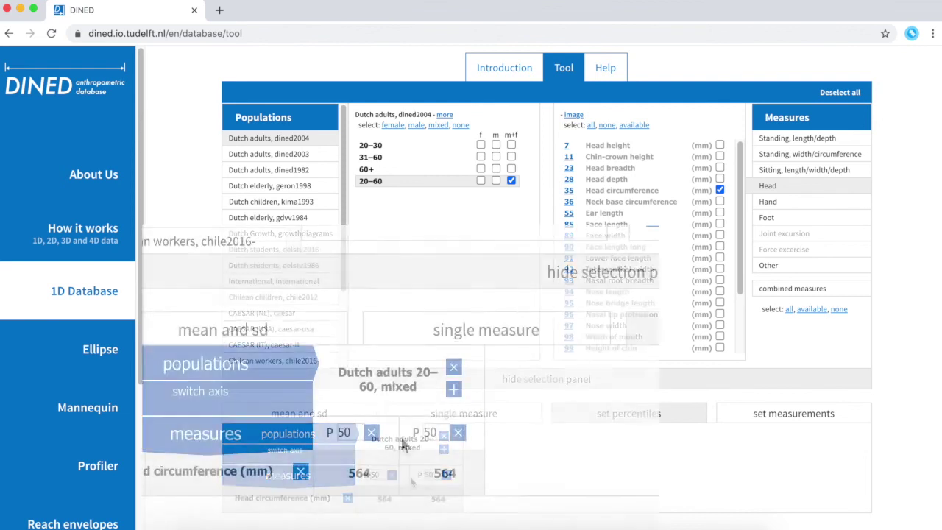
{"action": "left_click", "coordinate": [442, 475]}
{"action": "key", "text": "BackSpace"}
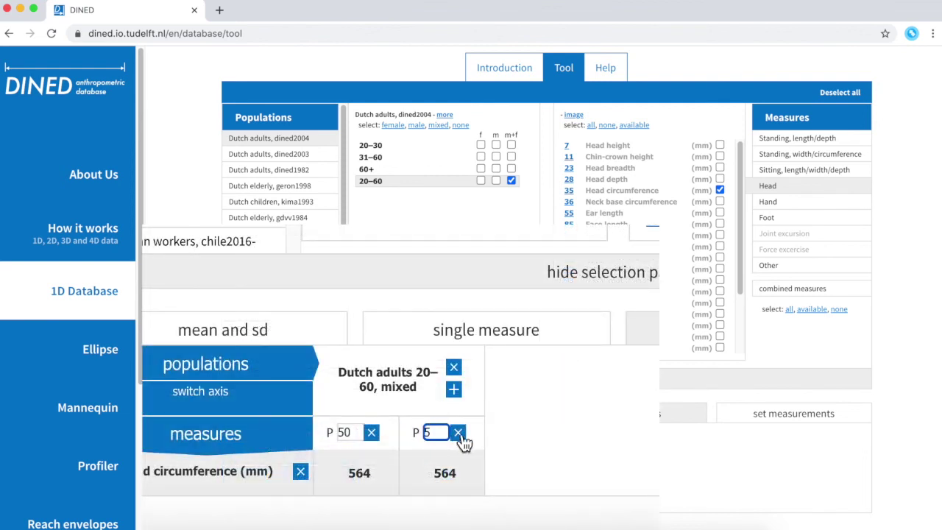
{"action": "left_click", "coordinate": [474, 440]}
{"action": "left_click", "coordinate": [453, 388]}
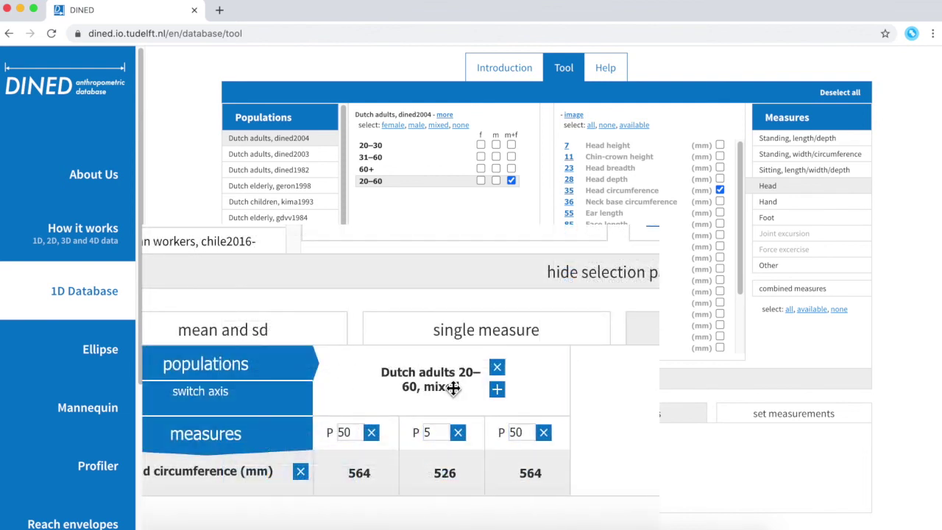
{"action": "left_click_drag", "start_coordinate": [524, 435], "coordinate": [505, 439]}
{"action": "type", "text": "95"}
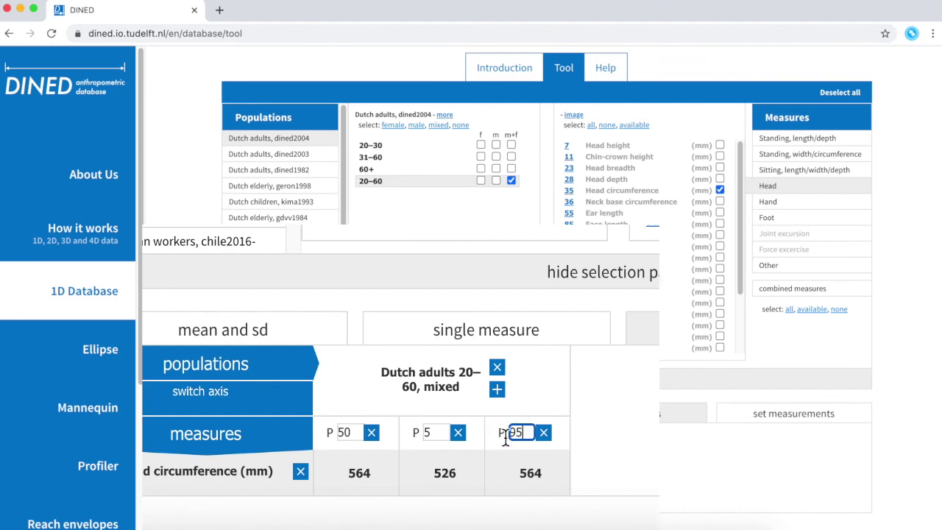
{"action": "key", "text": "Return"}
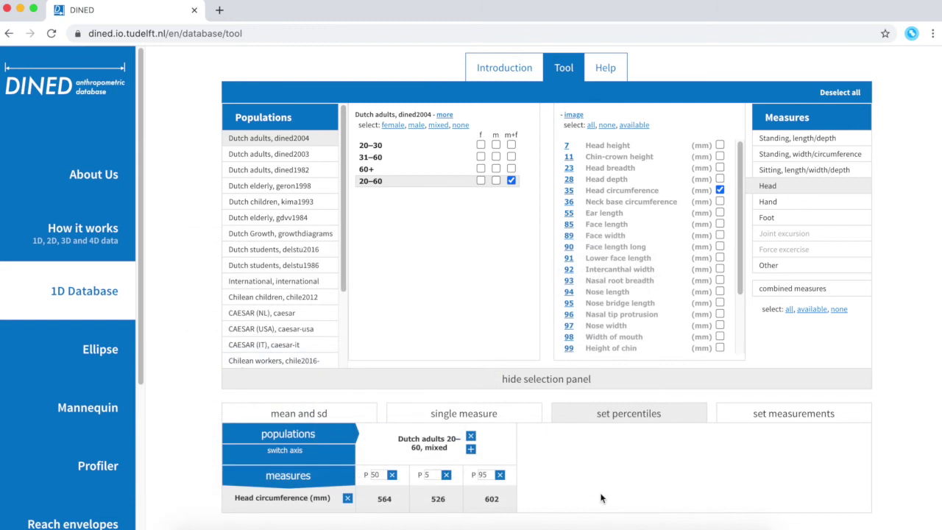
Add head depth to the set percentiles table for the mixed 20–60 group of Dutch adults.
{"action": "left_click", "coordinate": [528, 436]}
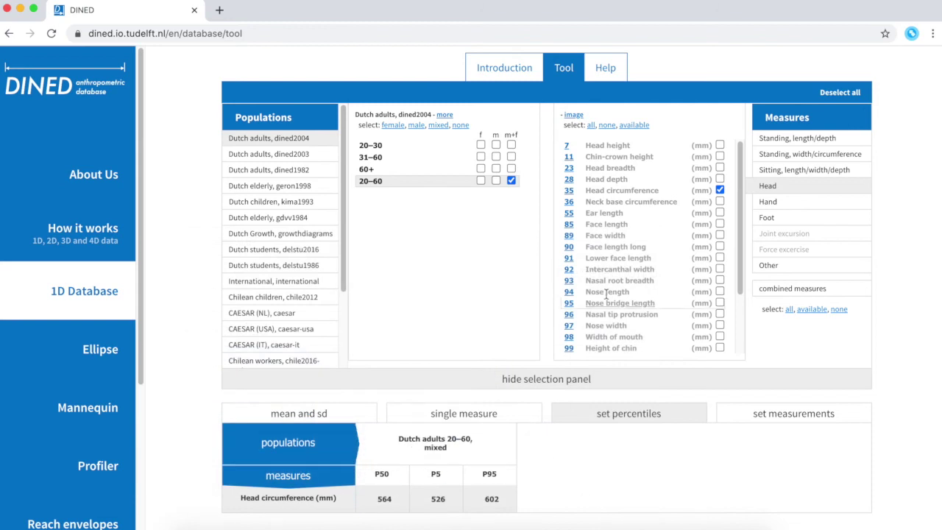
{"action": "left_click", "coordinate": [719, 179]}
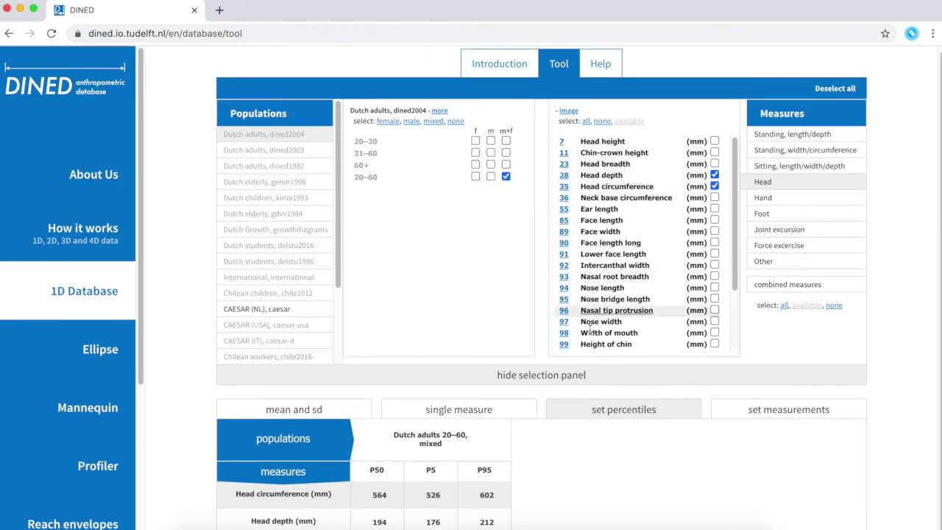
{"action": "mouse_move", "coordinate": [470, 482]}
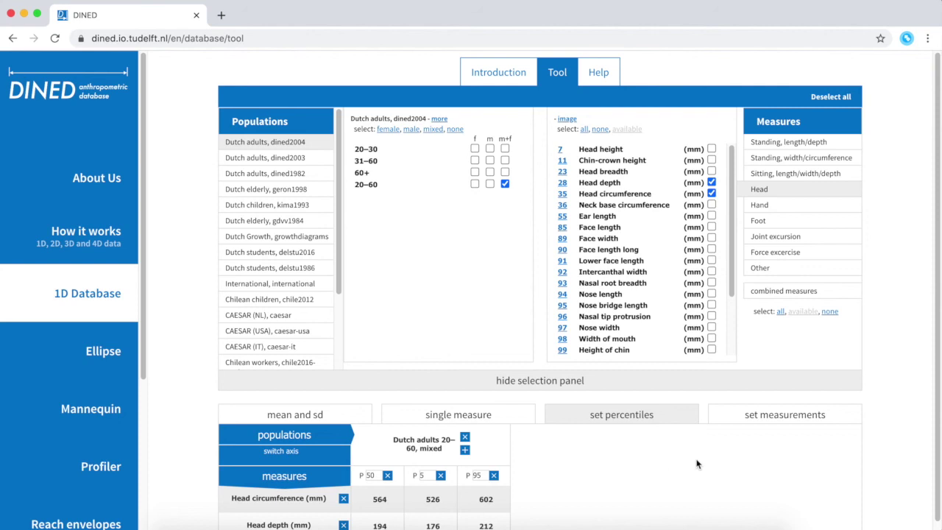
Switch to the set measurements view and enter head circumferences of 500, 520, 540, 560, 580, 600 and 620 mm.
{"action": "left_click", "coordinate": [788, 416]}
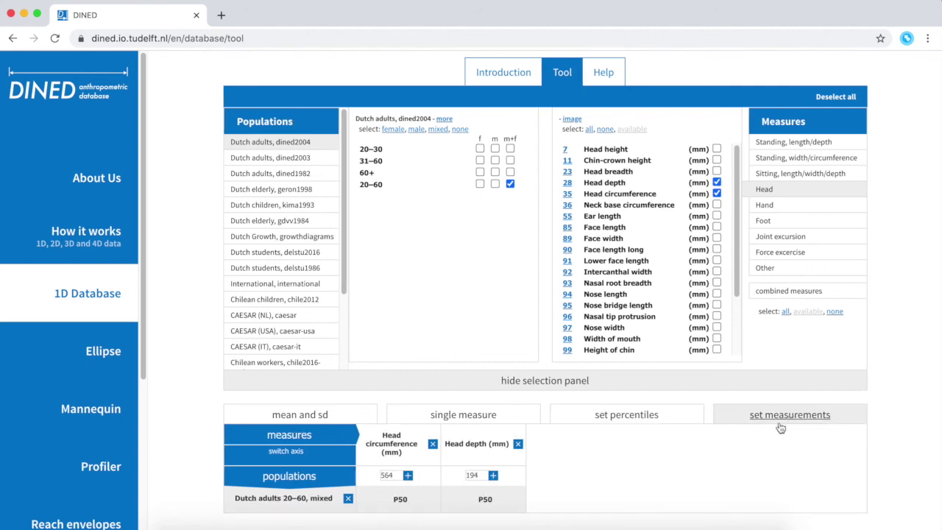
{"action": "double_click", "coordinate": [388, 475]}
{"action": "type", "text": "500"}
{"action": "left_click", "coordinate": [420, 450]}
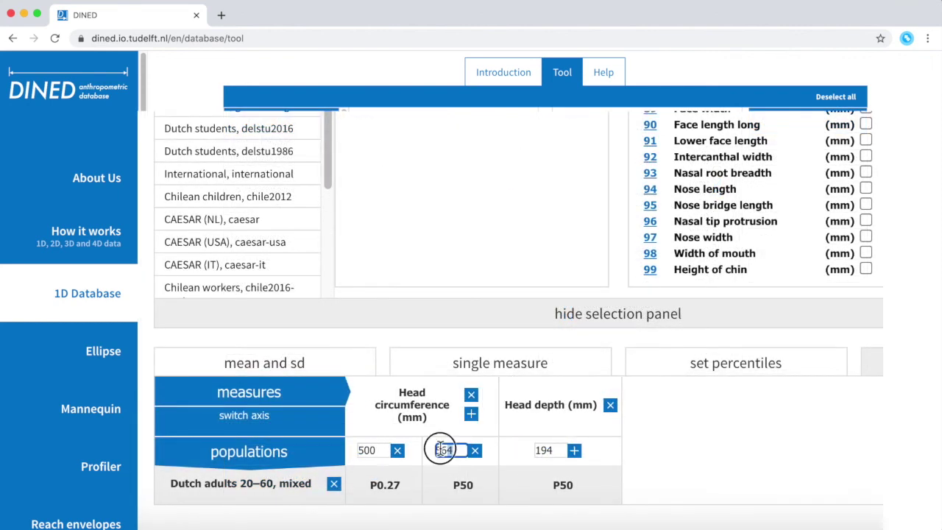
{"action": "type", "text": "520"}
{"action": "left_click", "coordinate": [474, 418]}
{"action": "type", "text": "540"}
{"action": "left_click", "coordinate": [510, 413]}
{"action": "type", "text": "560"}
{"action": "left_click", "coordinate": [548, 414]}
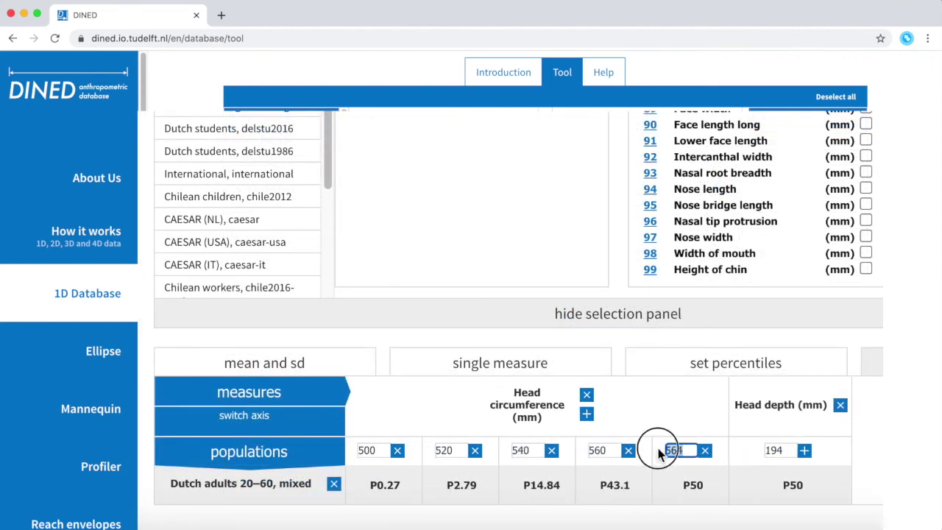
{"action": "type", "text": "580"}
{"action": "left_click", "coordinate": [588, 414]}
{"action": "type", "text": "600"}
{"action": "left_click", "coordinate": [624, 414]}
{"action": "type", "text": "620"}
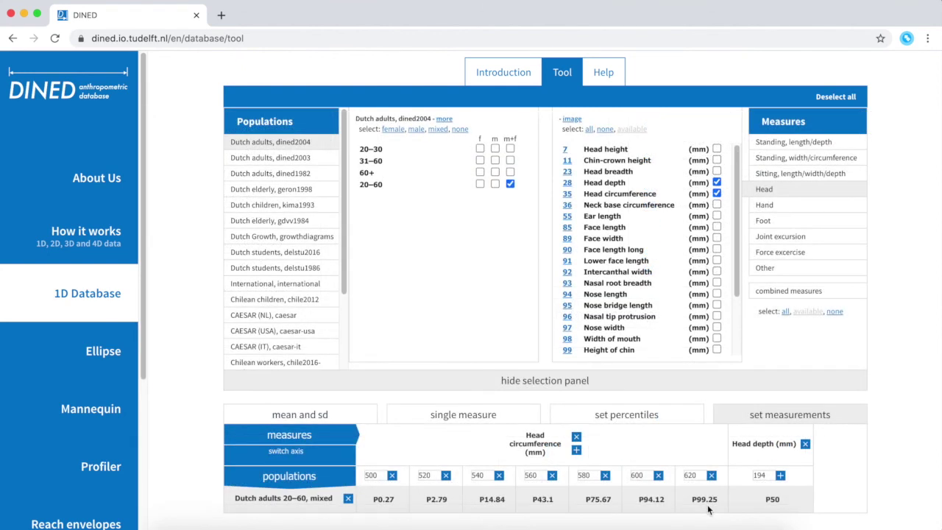
Add the mixed 0.5–7 group of Dutch children, 0.5-7.0 years (NL), goto2019 to the comparison and examine its head circumference percentiles.
{"action": "scroll", "coordinate": [305, 273], "scroll_direction": "down", "scroll_amount": 3}
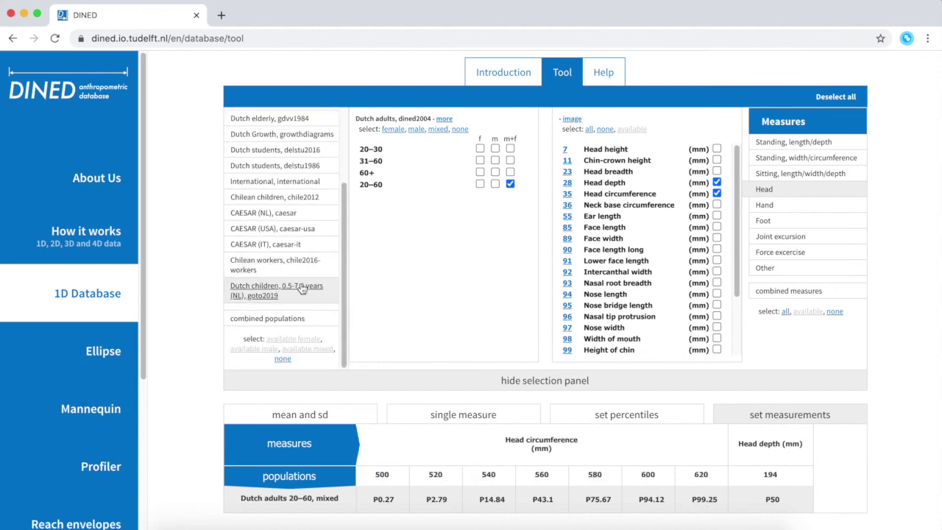
{"action": "left_click", "coordinate": [302, 289]}
{"action": "left_click", "coordinate": [510, 148]}
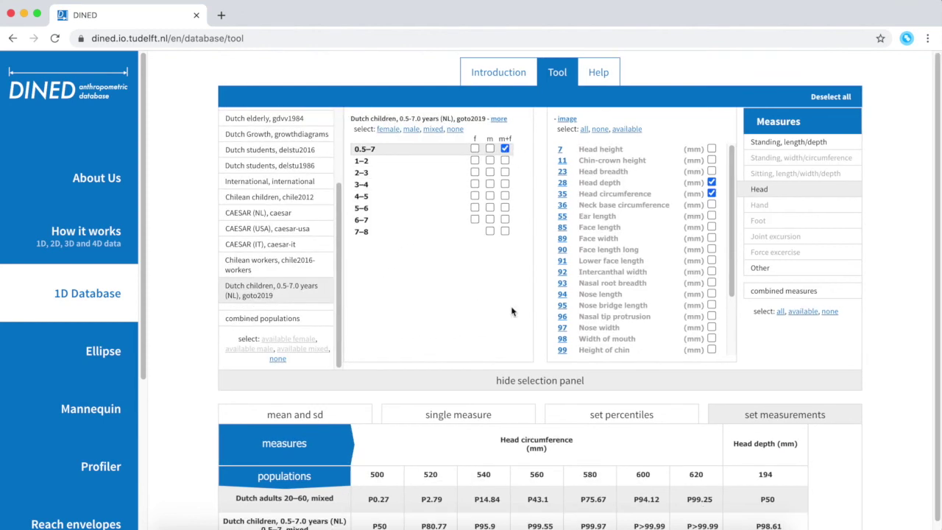
{"action": "scroll", "coordinate": [513, 360], "scroll_direction": "down", "scroll_amount": 1}
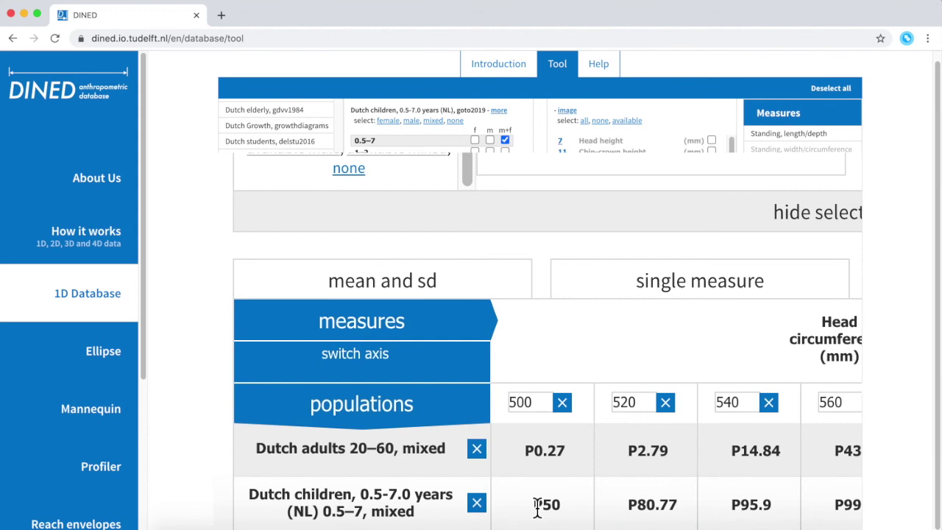